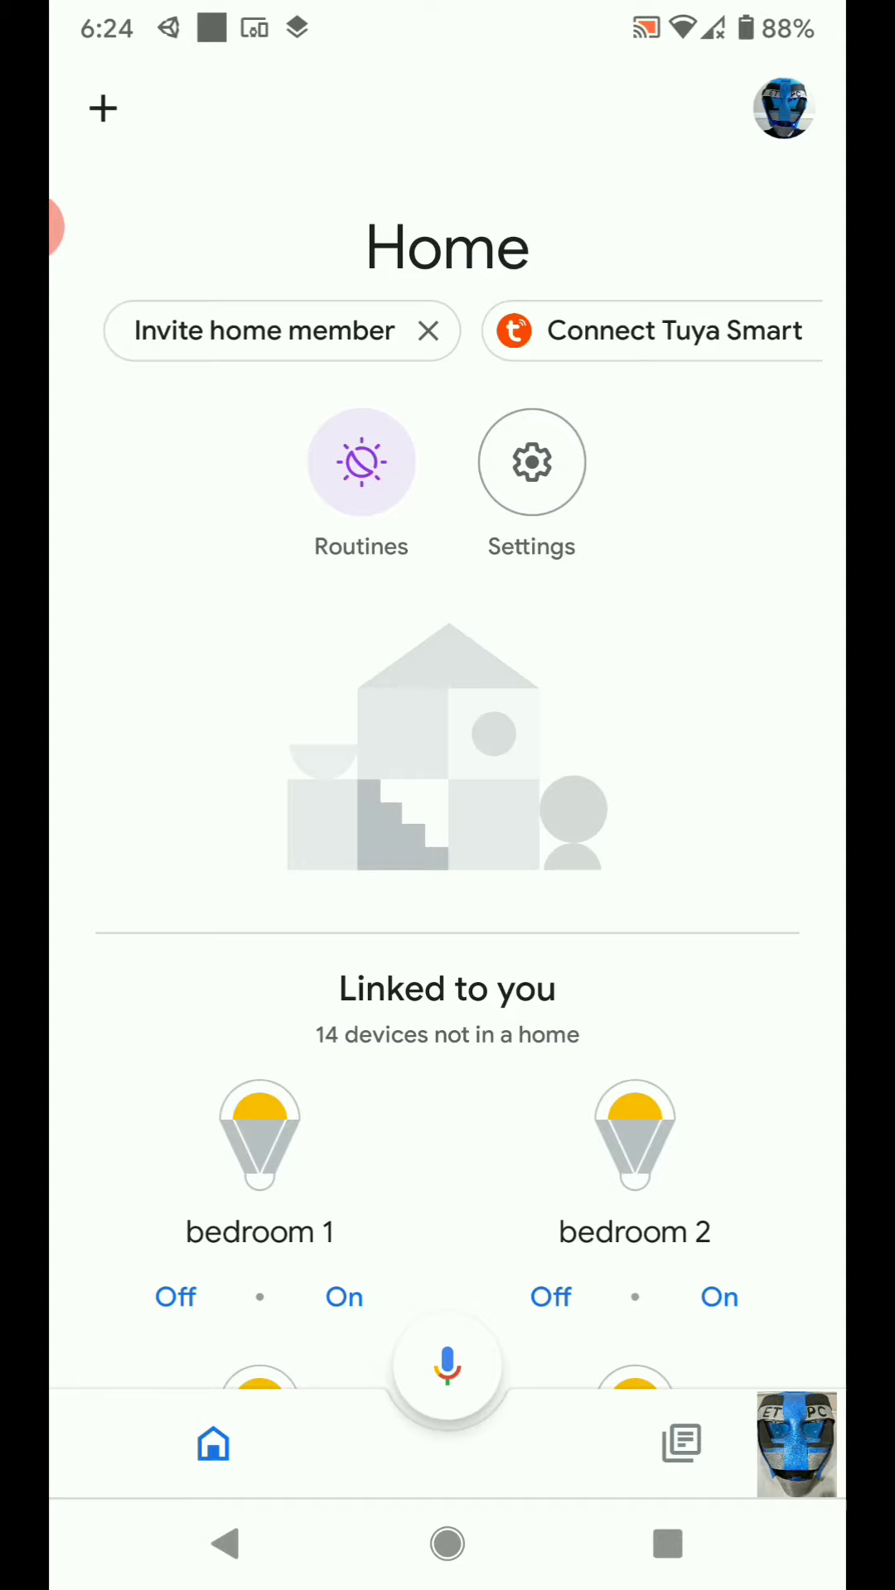
# Begin a new device setup and continue with the existing home named Home selected
pyautogui.click(104, 109)
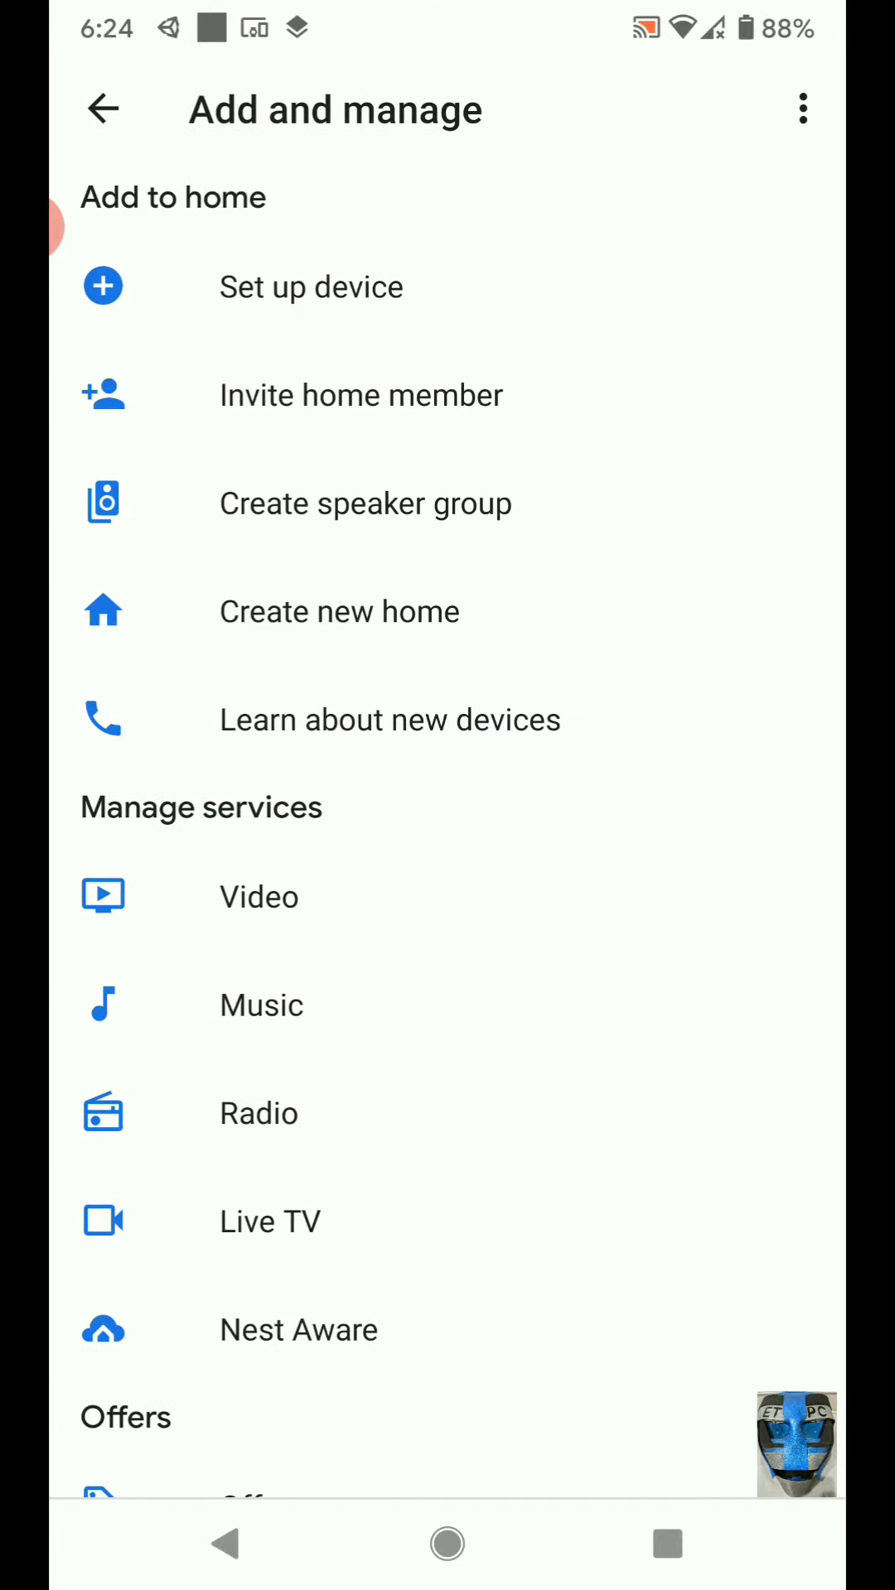
pyautogui.click(428, 302)
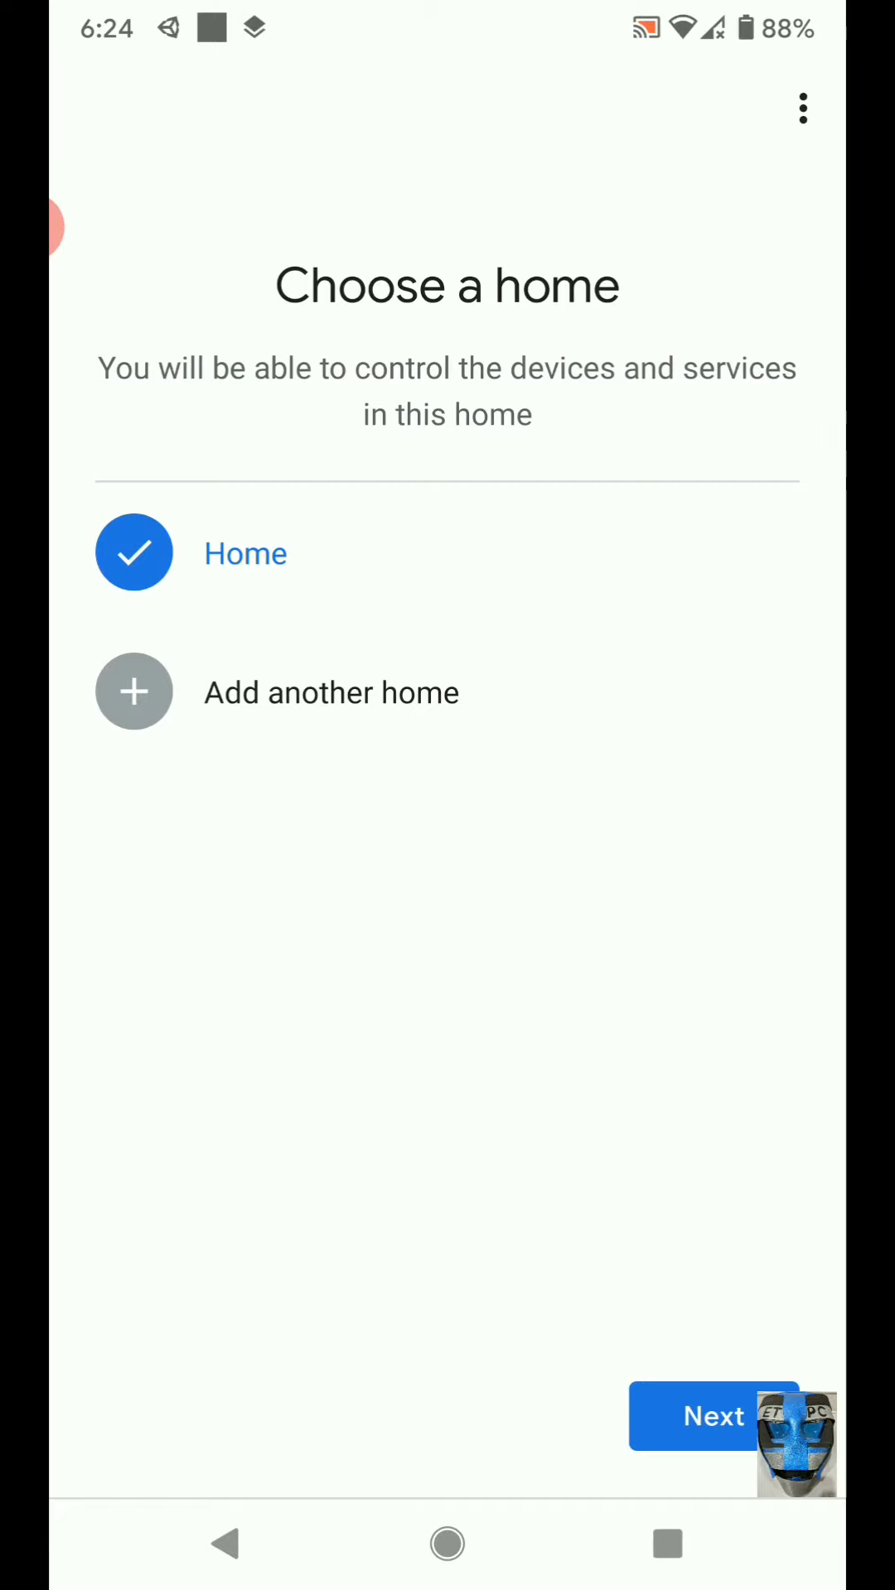
pyautogui.click(675, 1414)
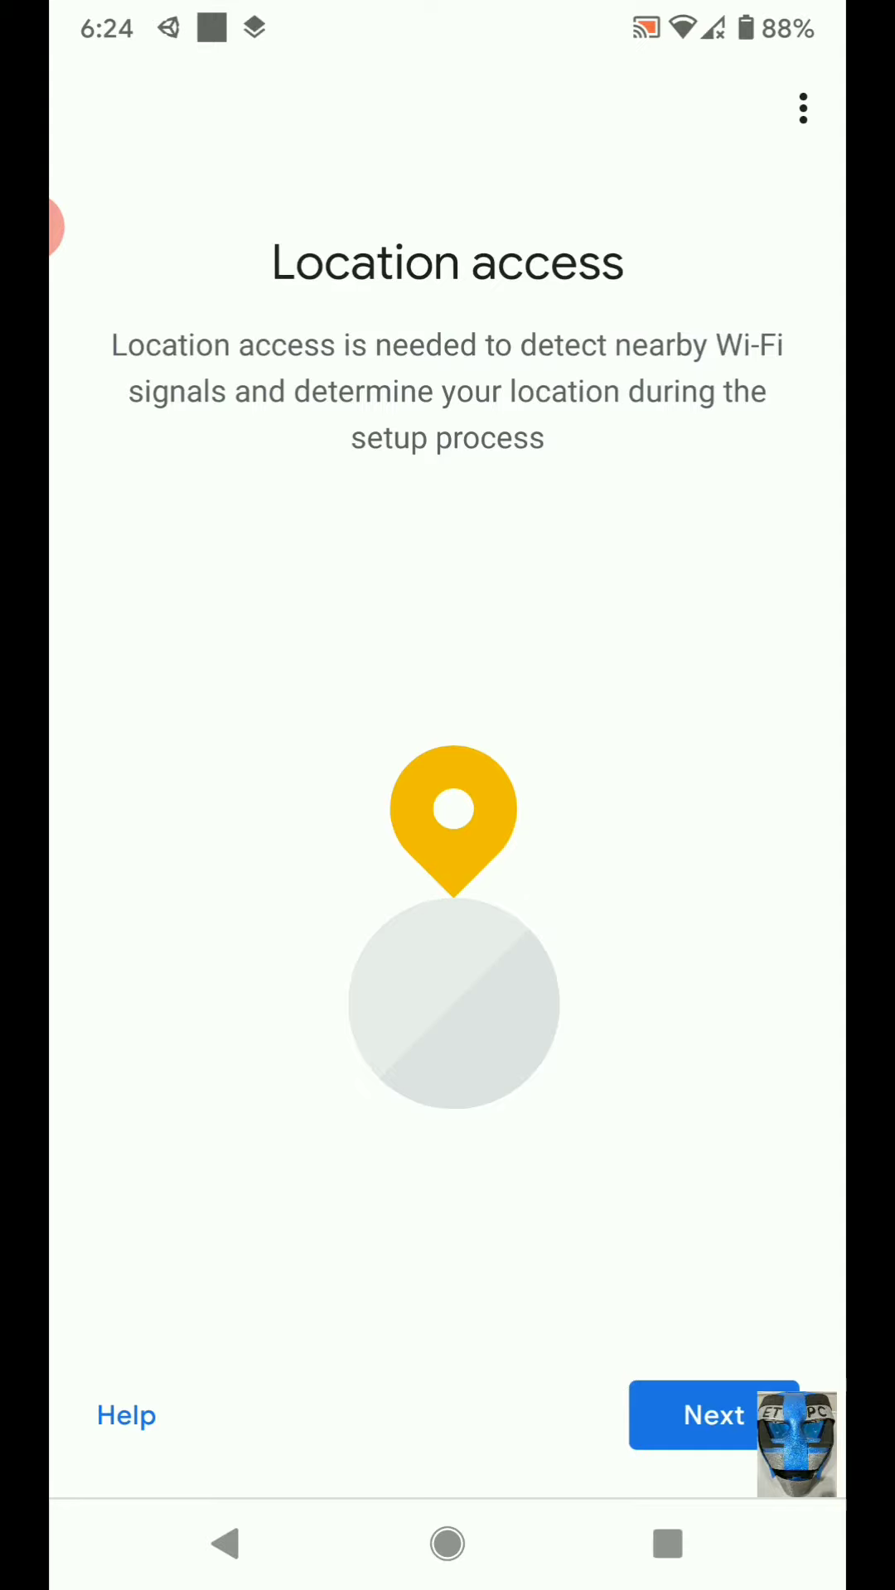
# Allow location access all the time and agree to set up the found Nest Mini
pyautogui.click(681, 1424)
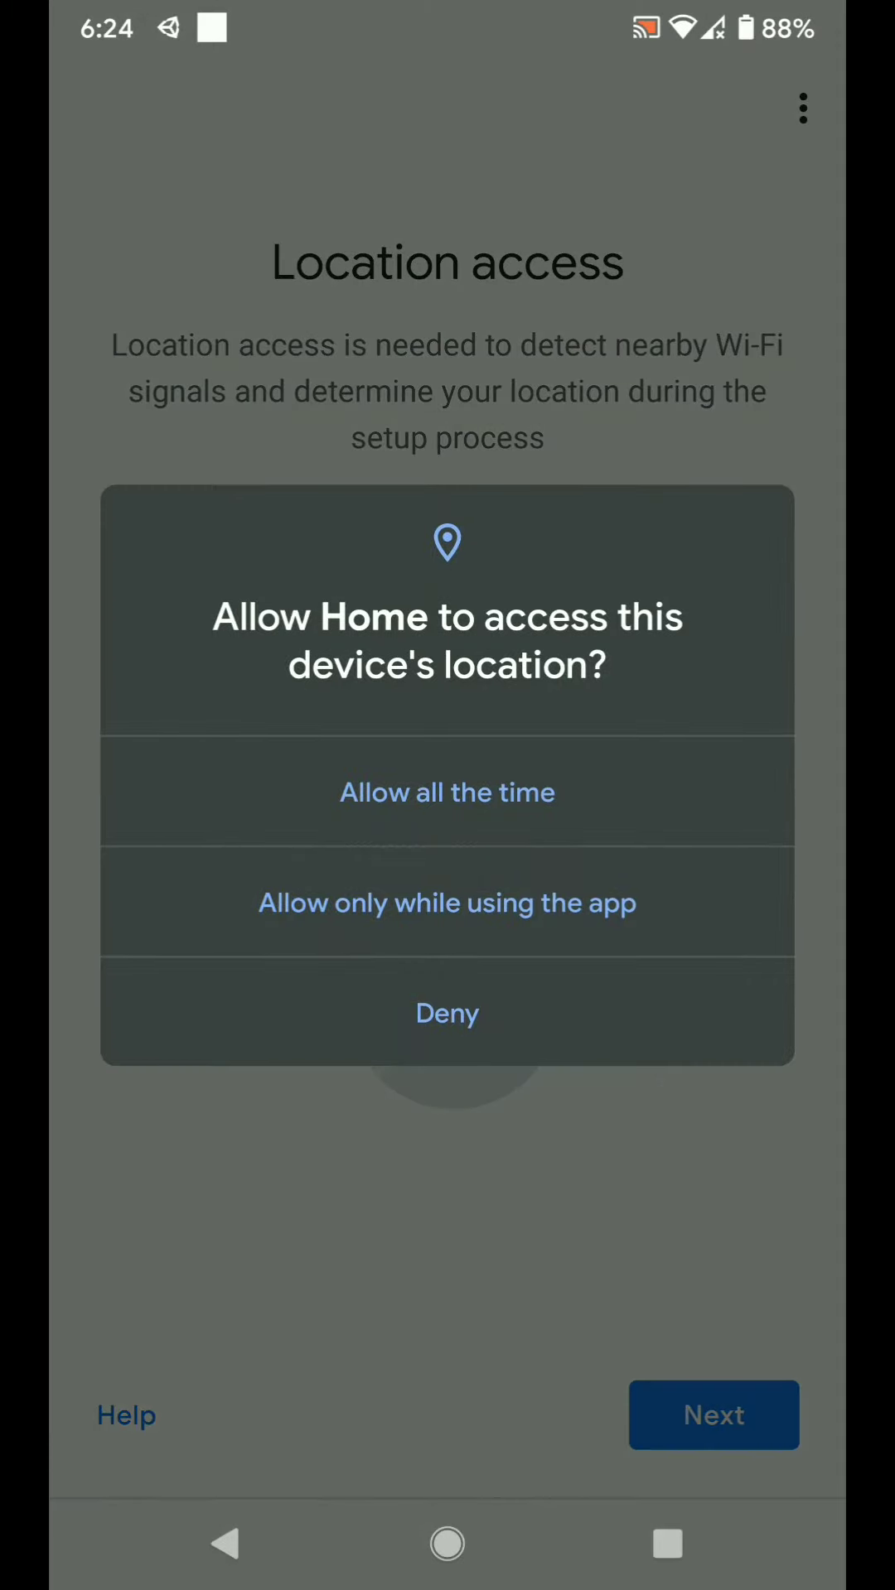
pyautogui.click(493, 810)
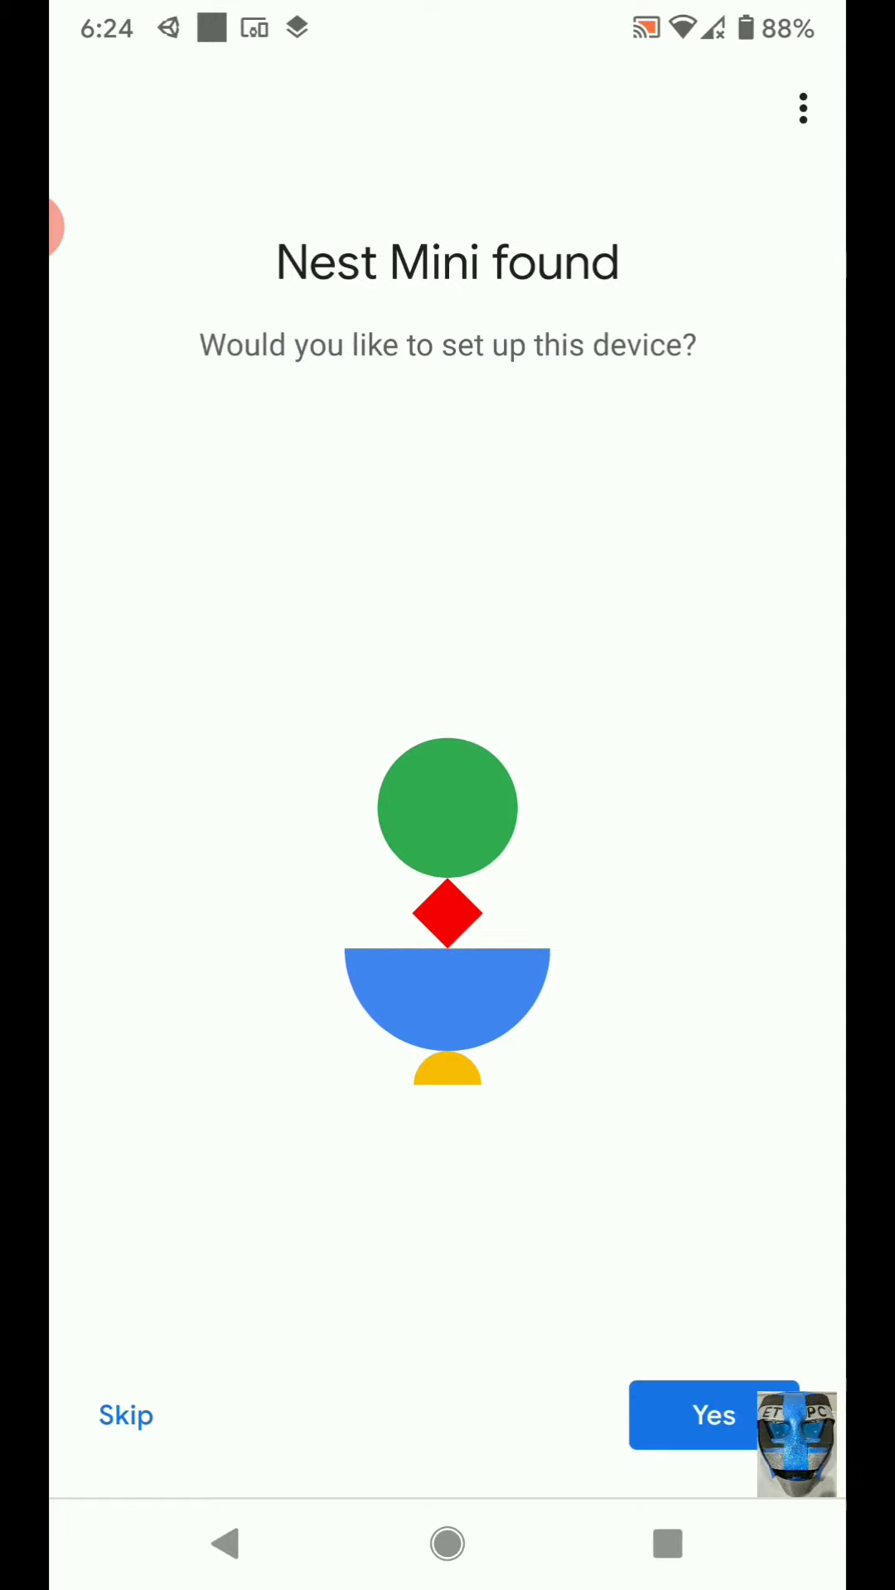
pyautogui.click(714, 1415)
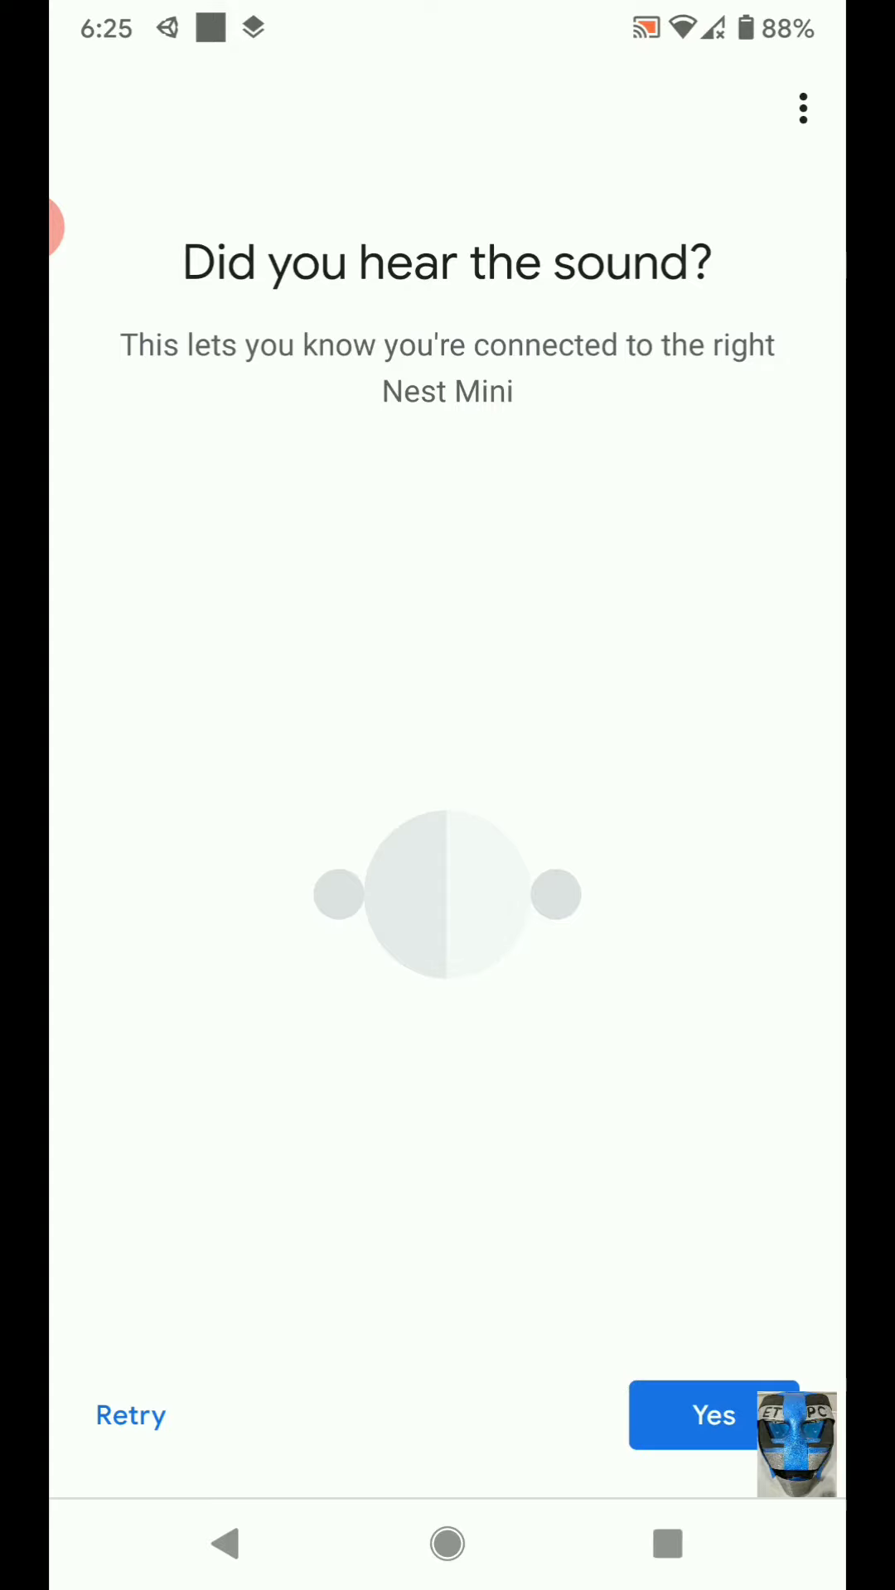
# Confirm the test sound was heard, accept the legal terms and decline sharing device stats
pyautogui.click(714, 1416)
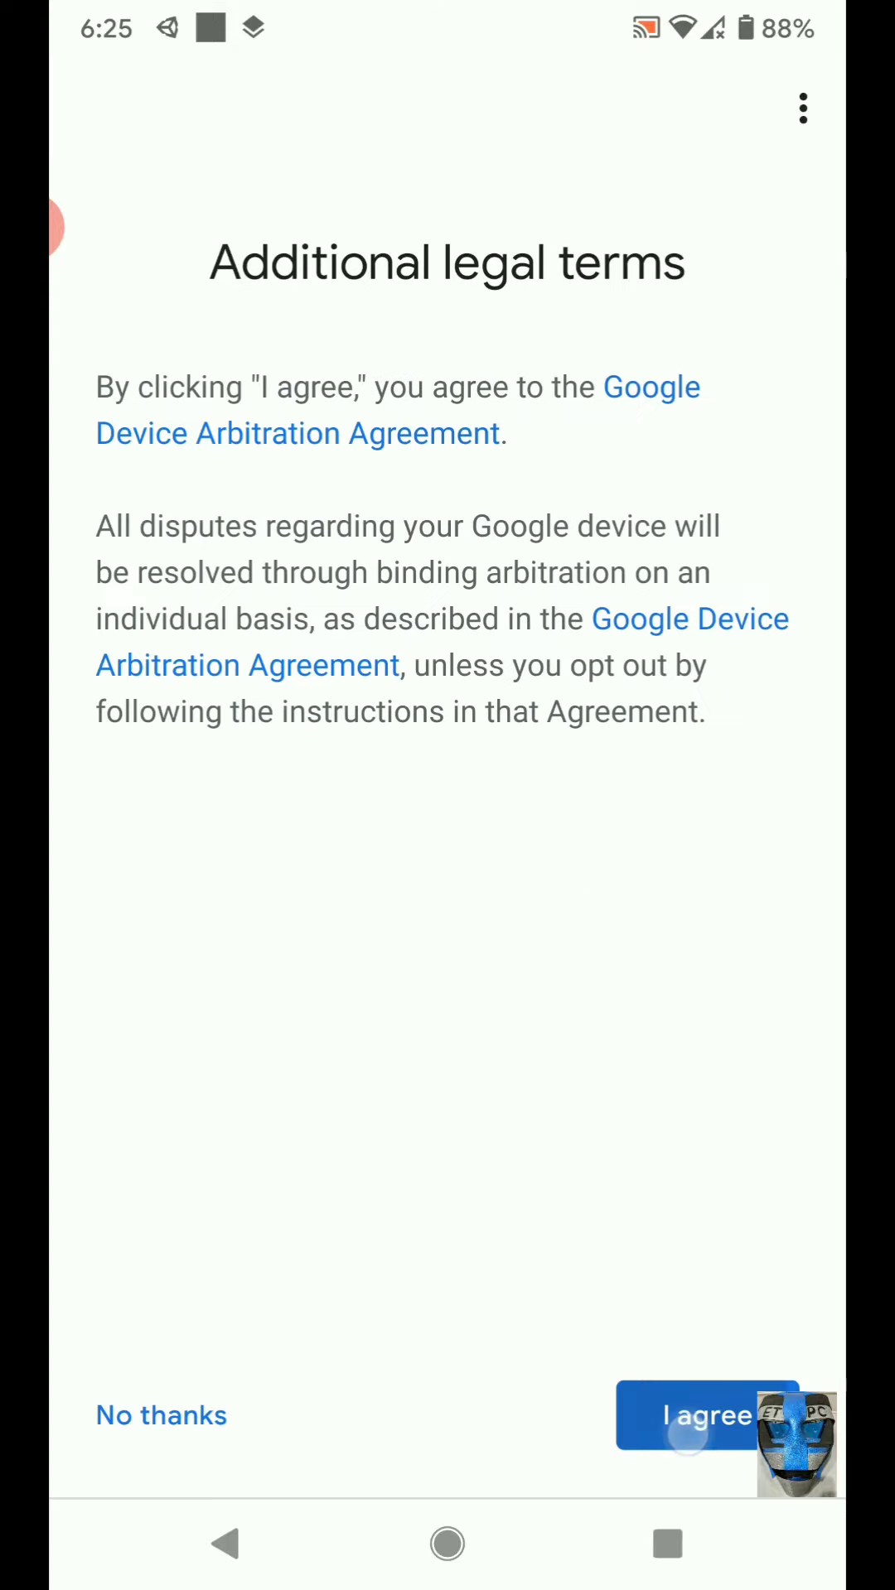
pyautogui.click(707, 1416)
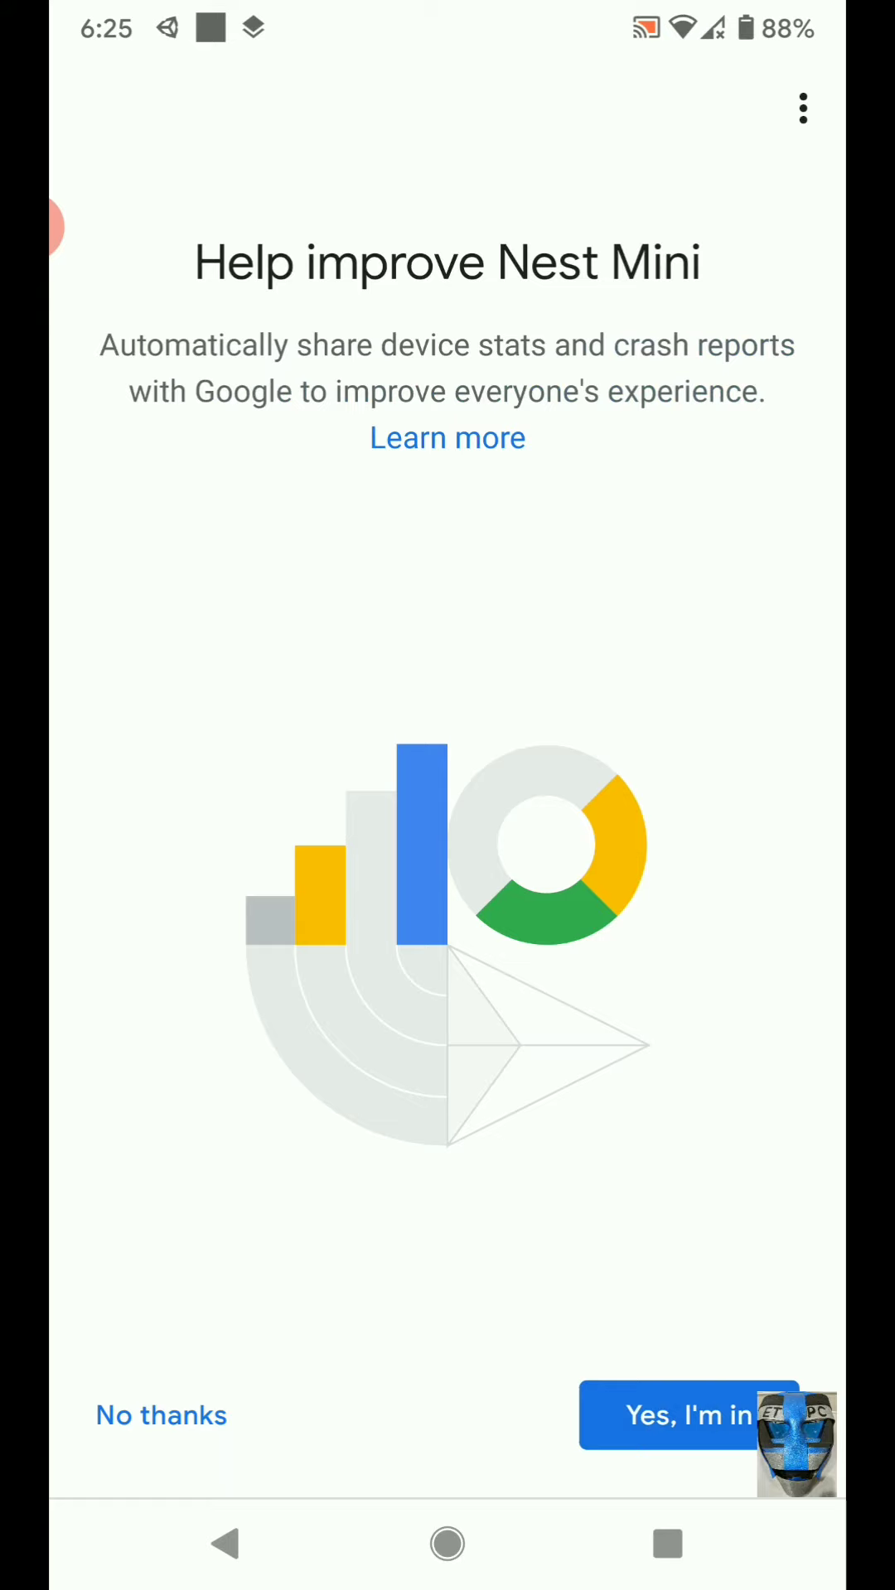
pyautogui.click(157, 1422)
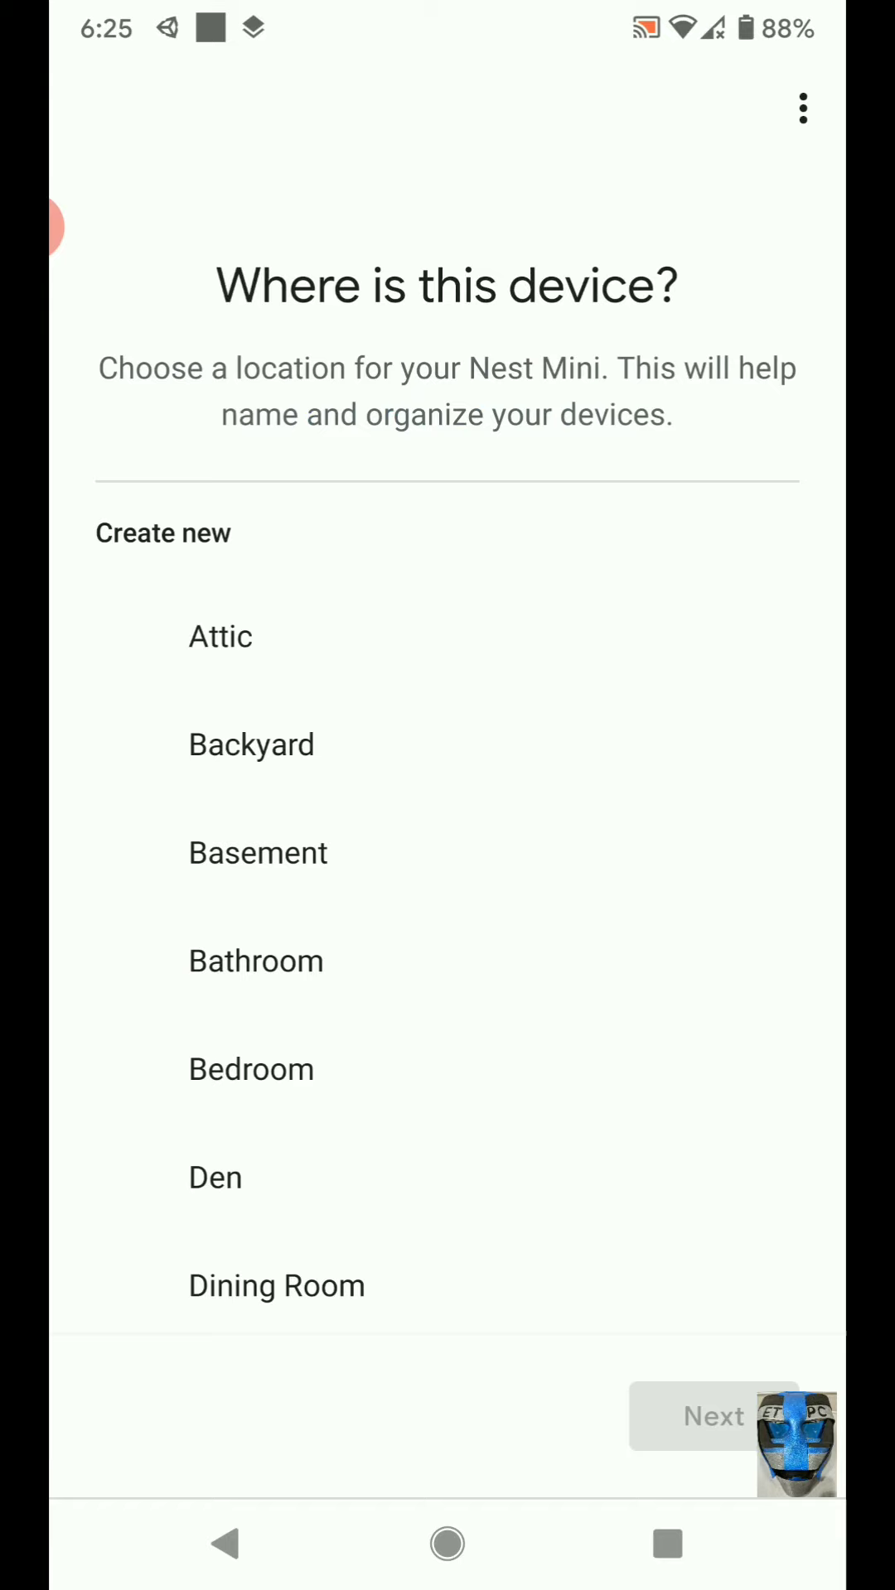
# Place the Nest Mini in Backyard and join NETGEAR86-5G using the phone's saved password
pyautogui.click(252, 745)
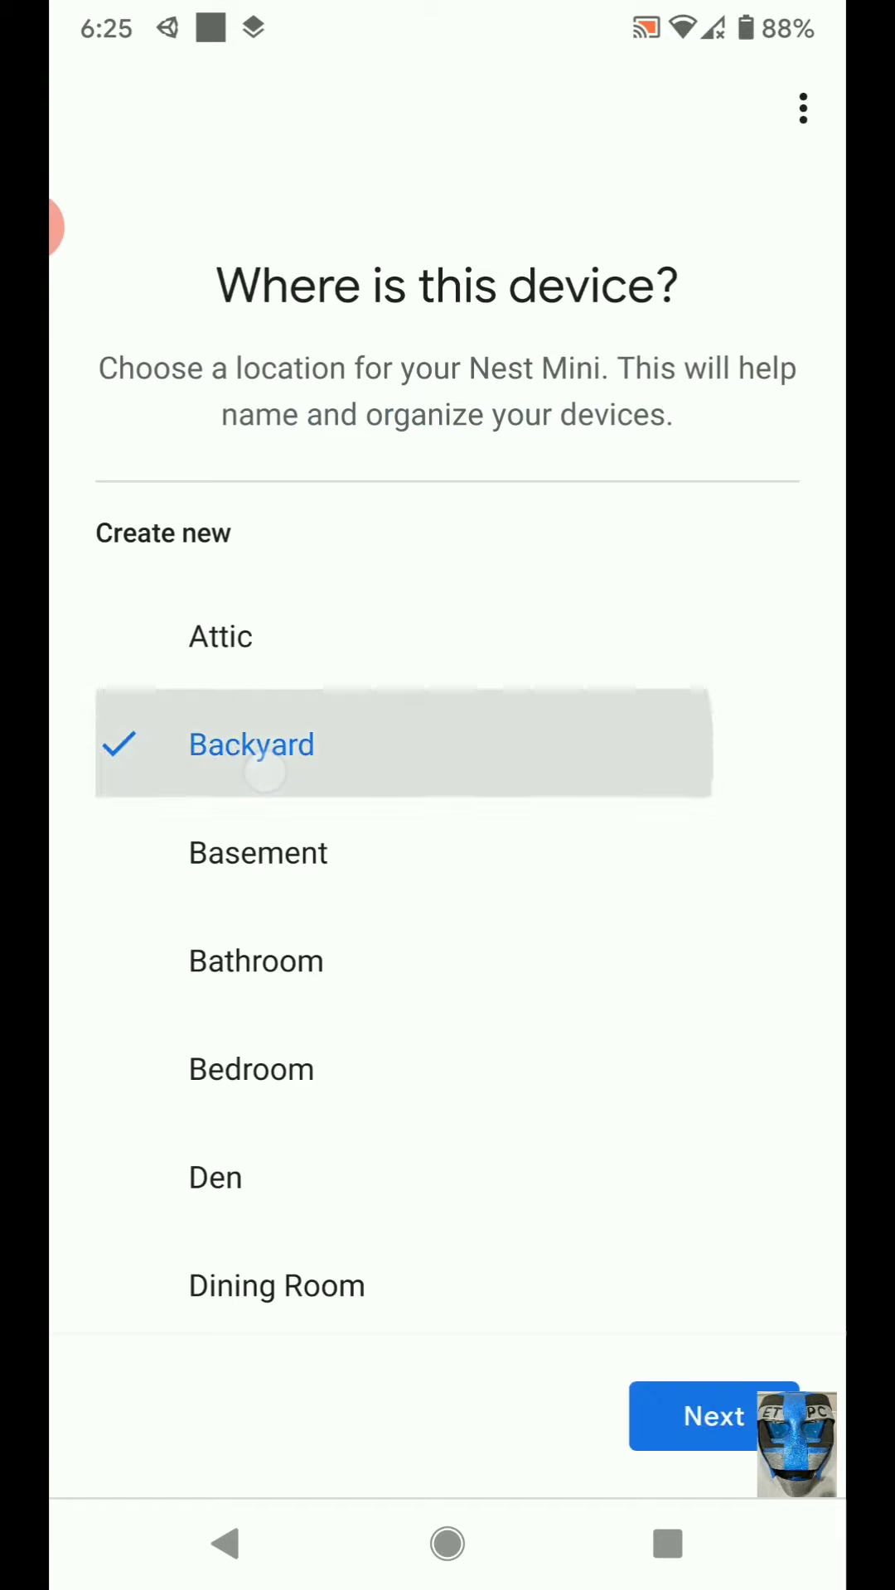
pyautogui.click(689, 1413)
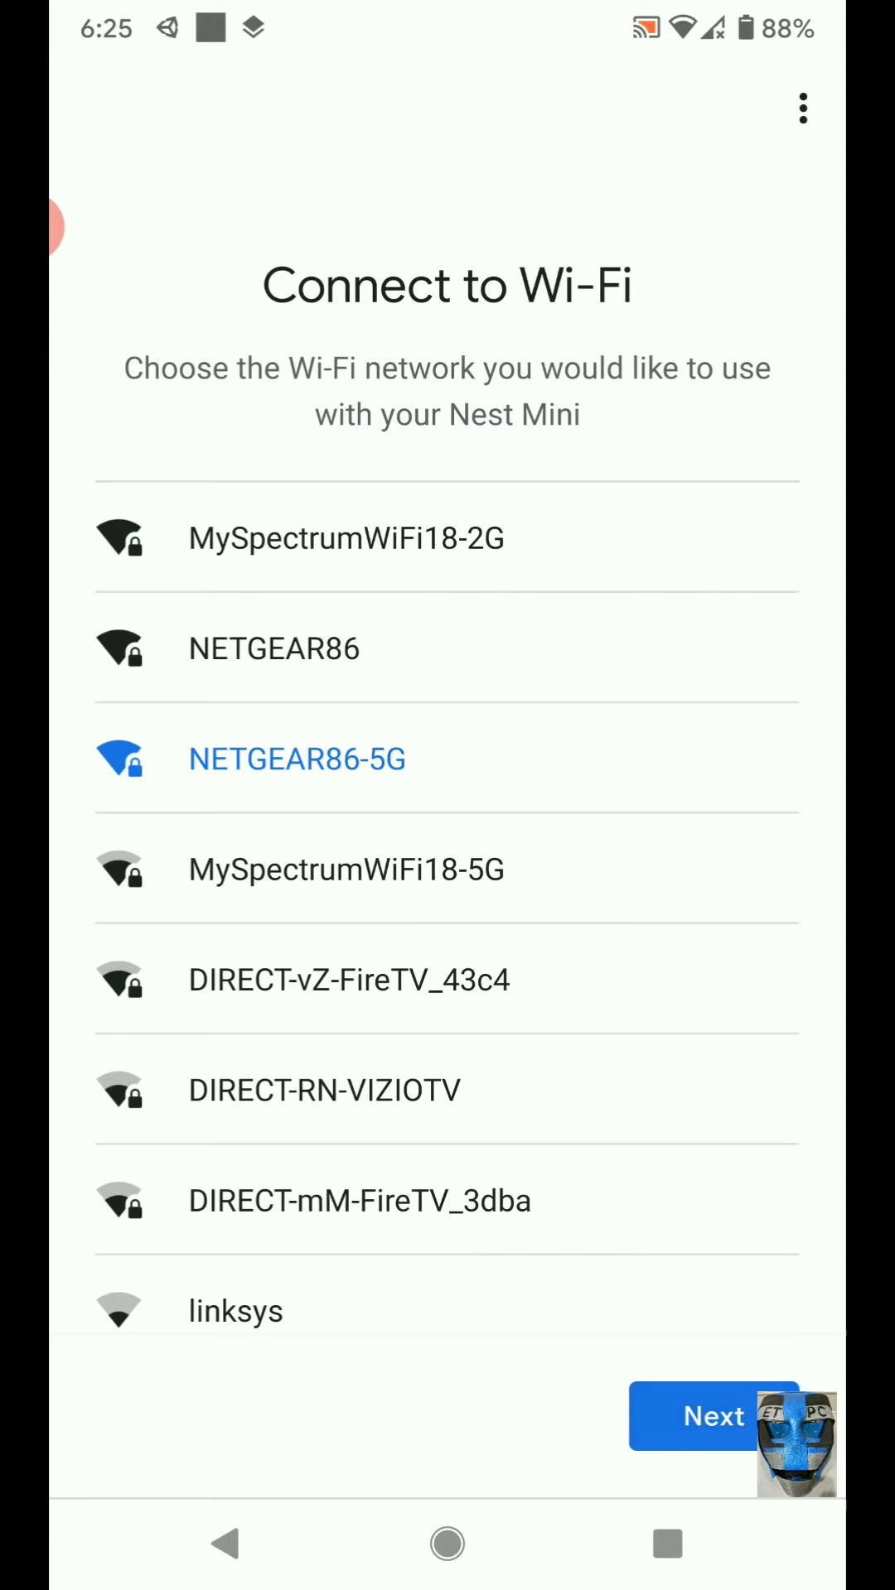
pyautogui.click(713, 1418)
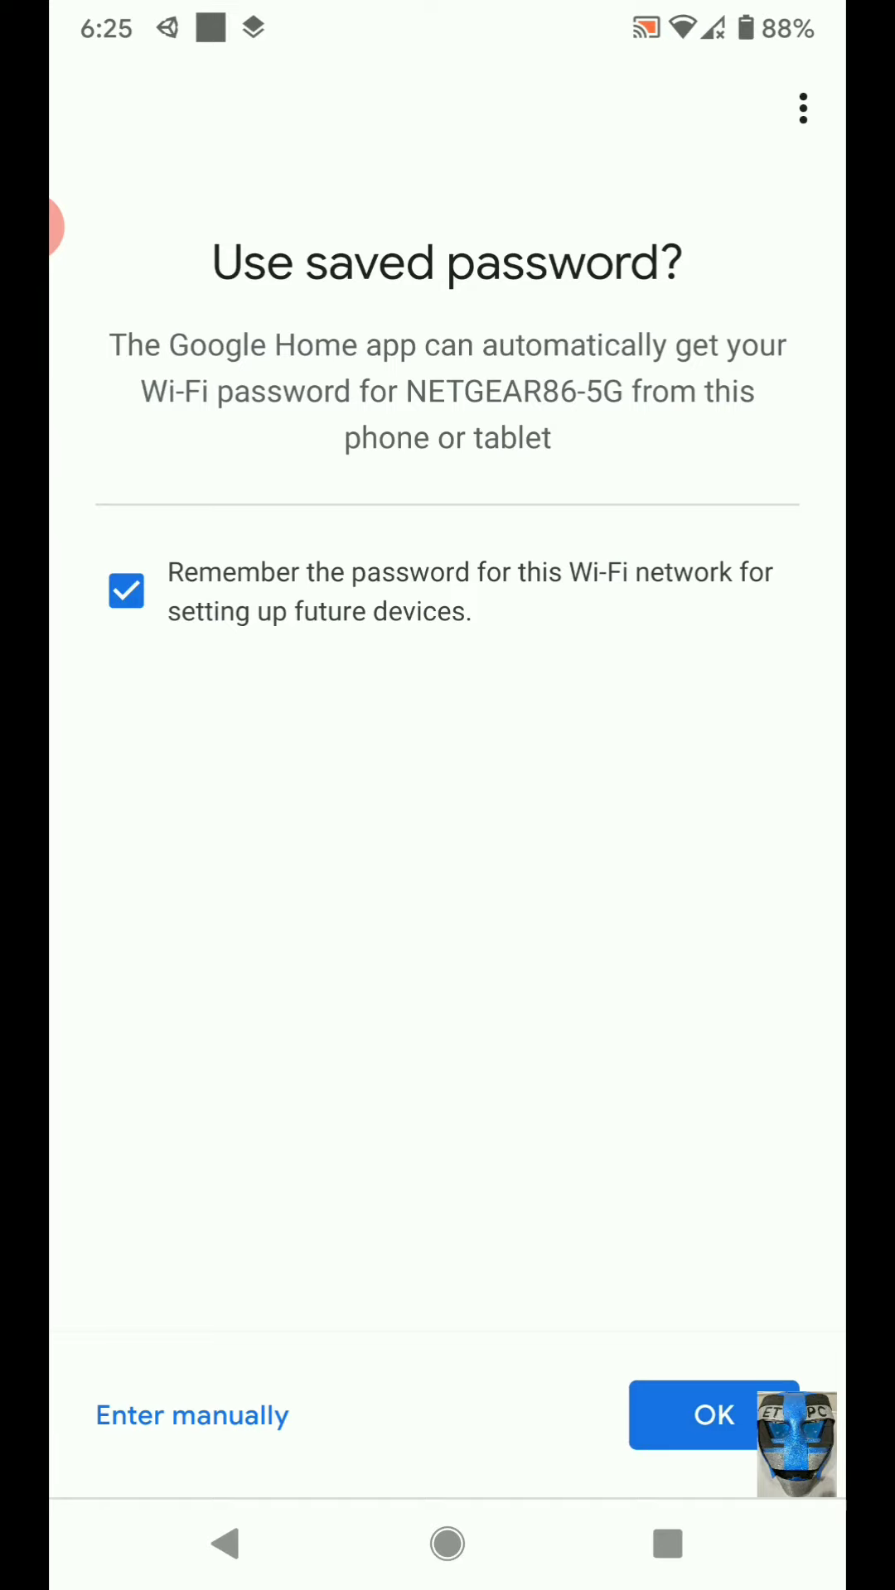
pyautogui.click(714, 1415)
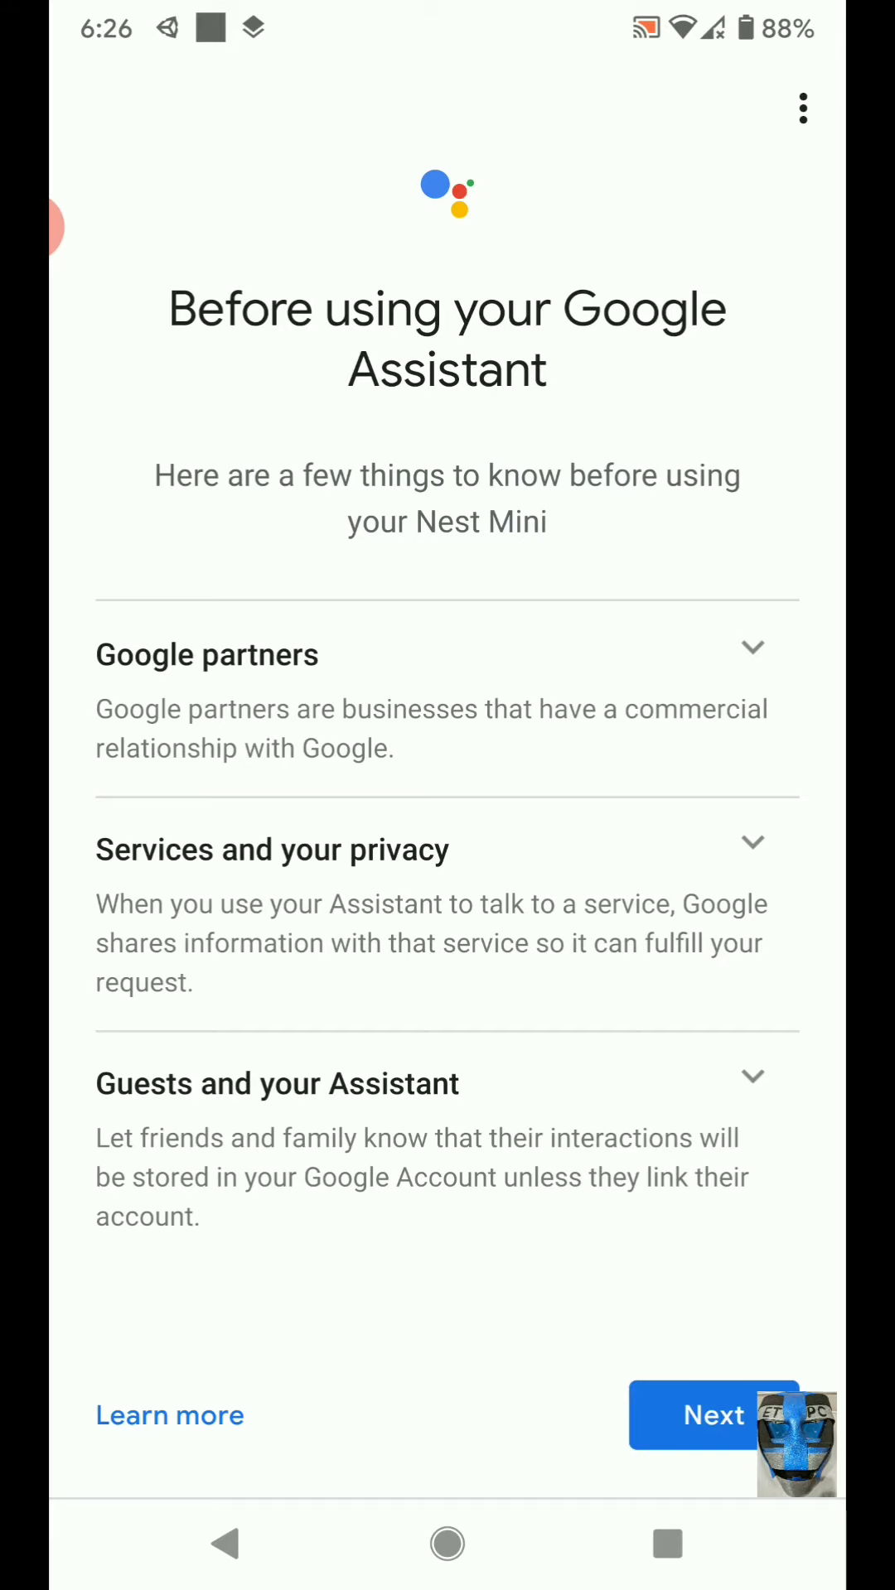
# Teach the Assistant your voice with Voice Match and turn on personal results
pyautogui.click(714, 1416)
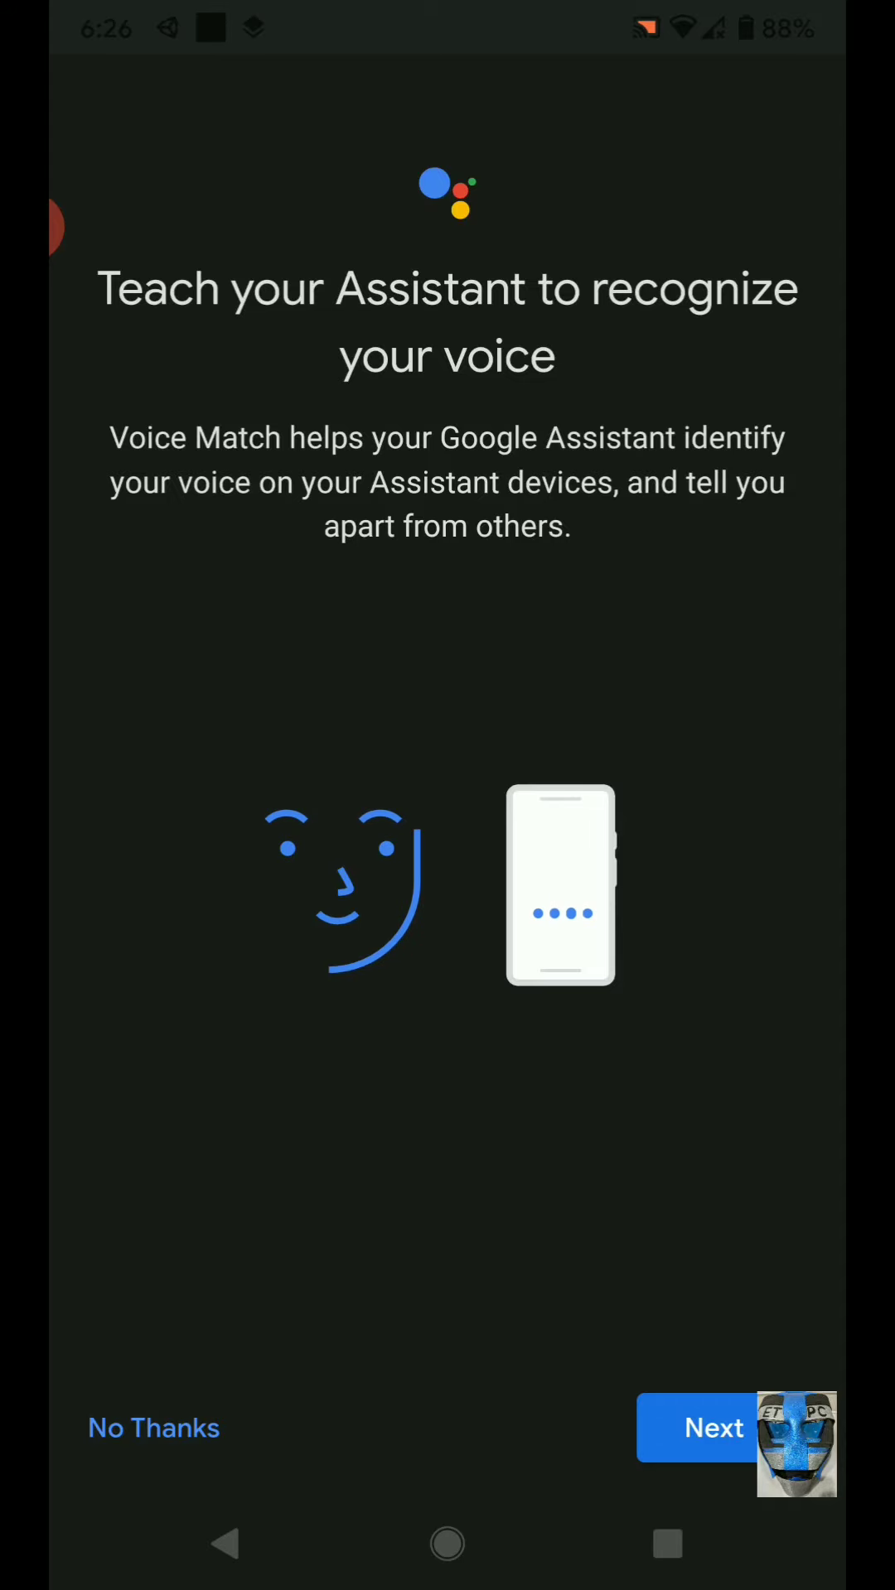
pyautogui.click(686, 1428)
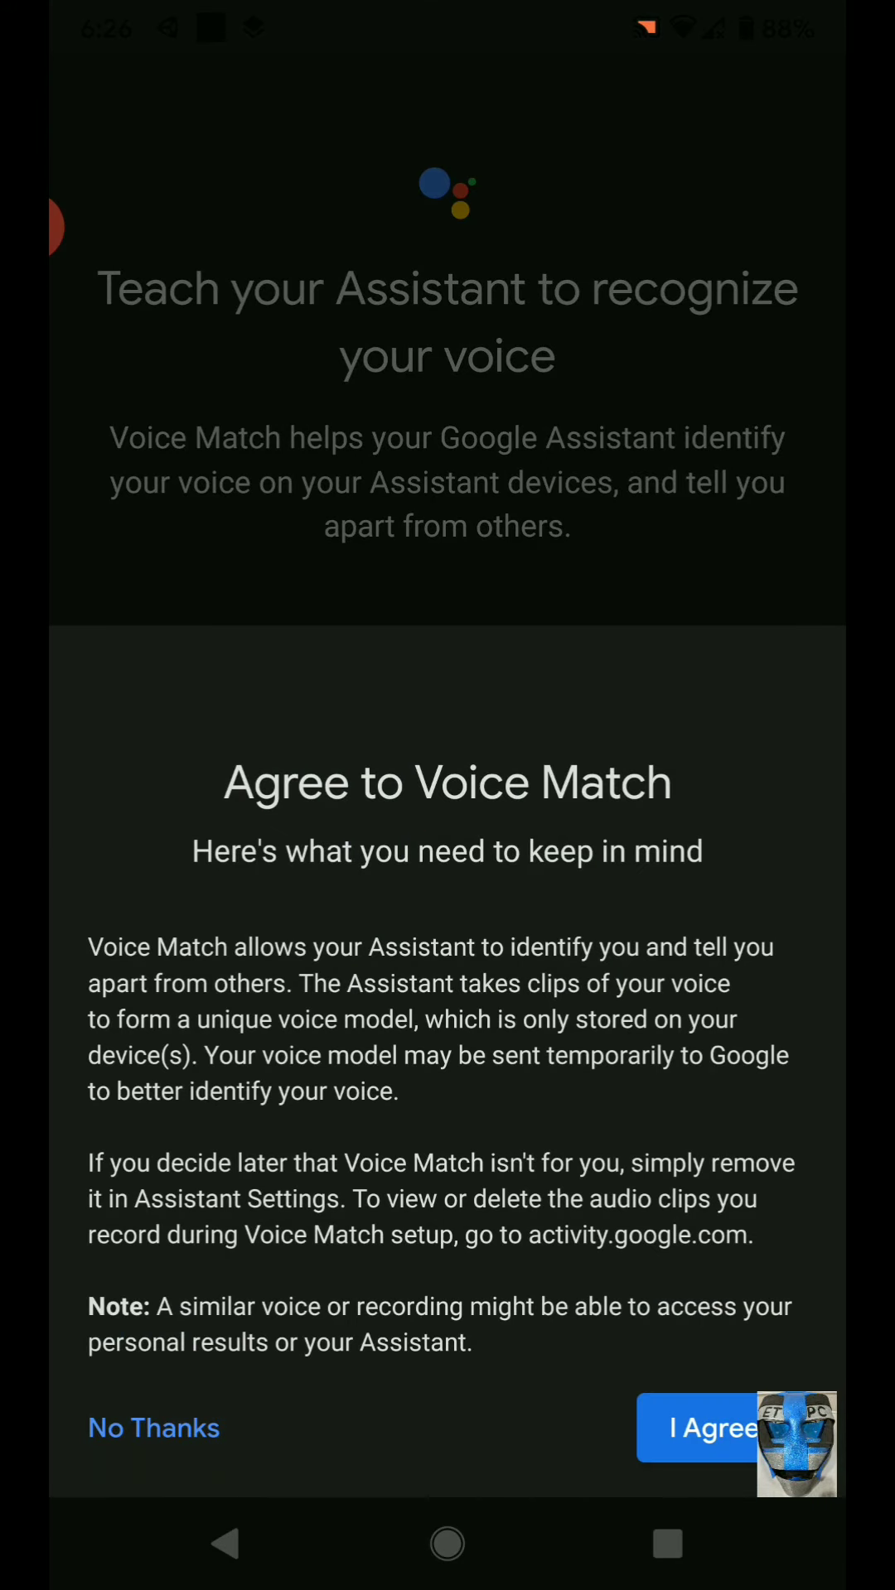
pyautogui.click(701, 1428)
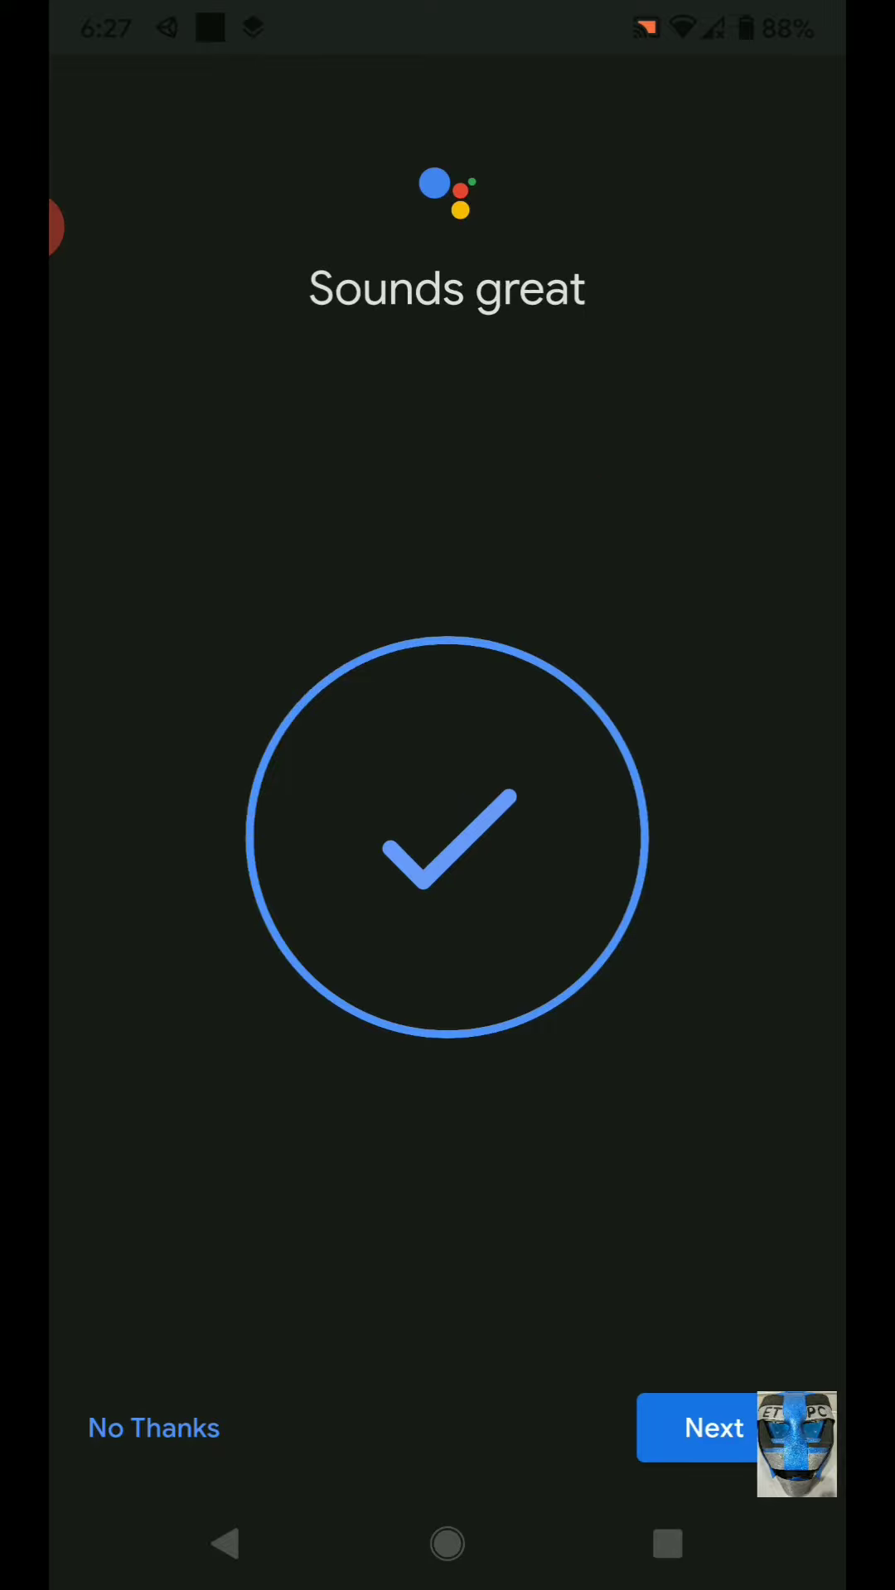
pyautogui.click(697, 1429)
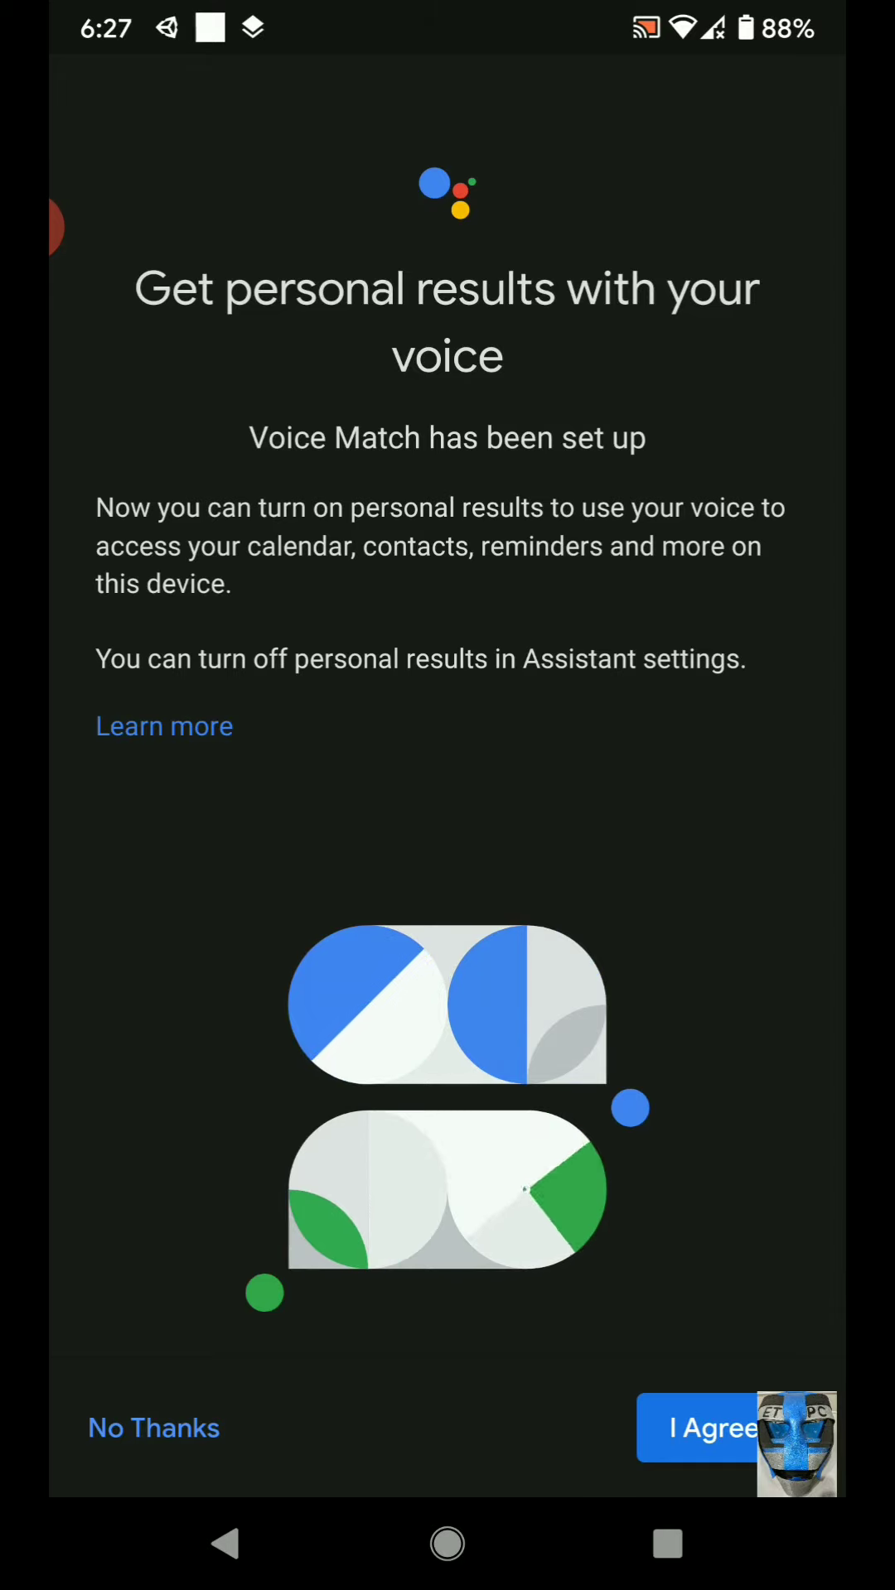
pyautogui.click(695, 1428)
# Continue past the address step and accept YouTube Music as the default music service
pyautogui.click(640, 1417)
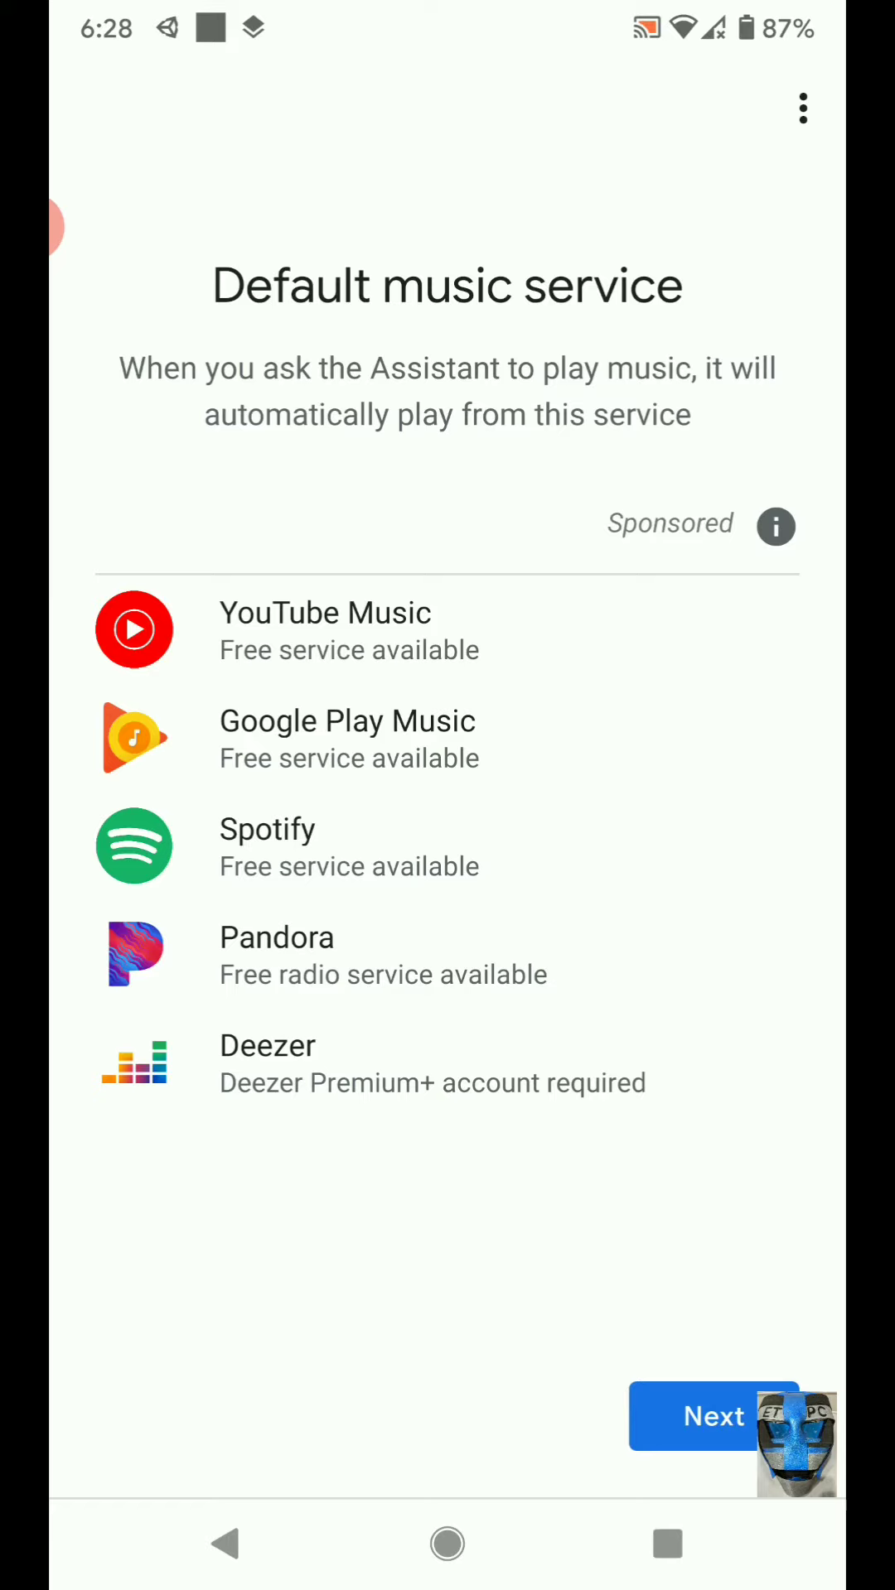
pyautogui.click(703, 1416)
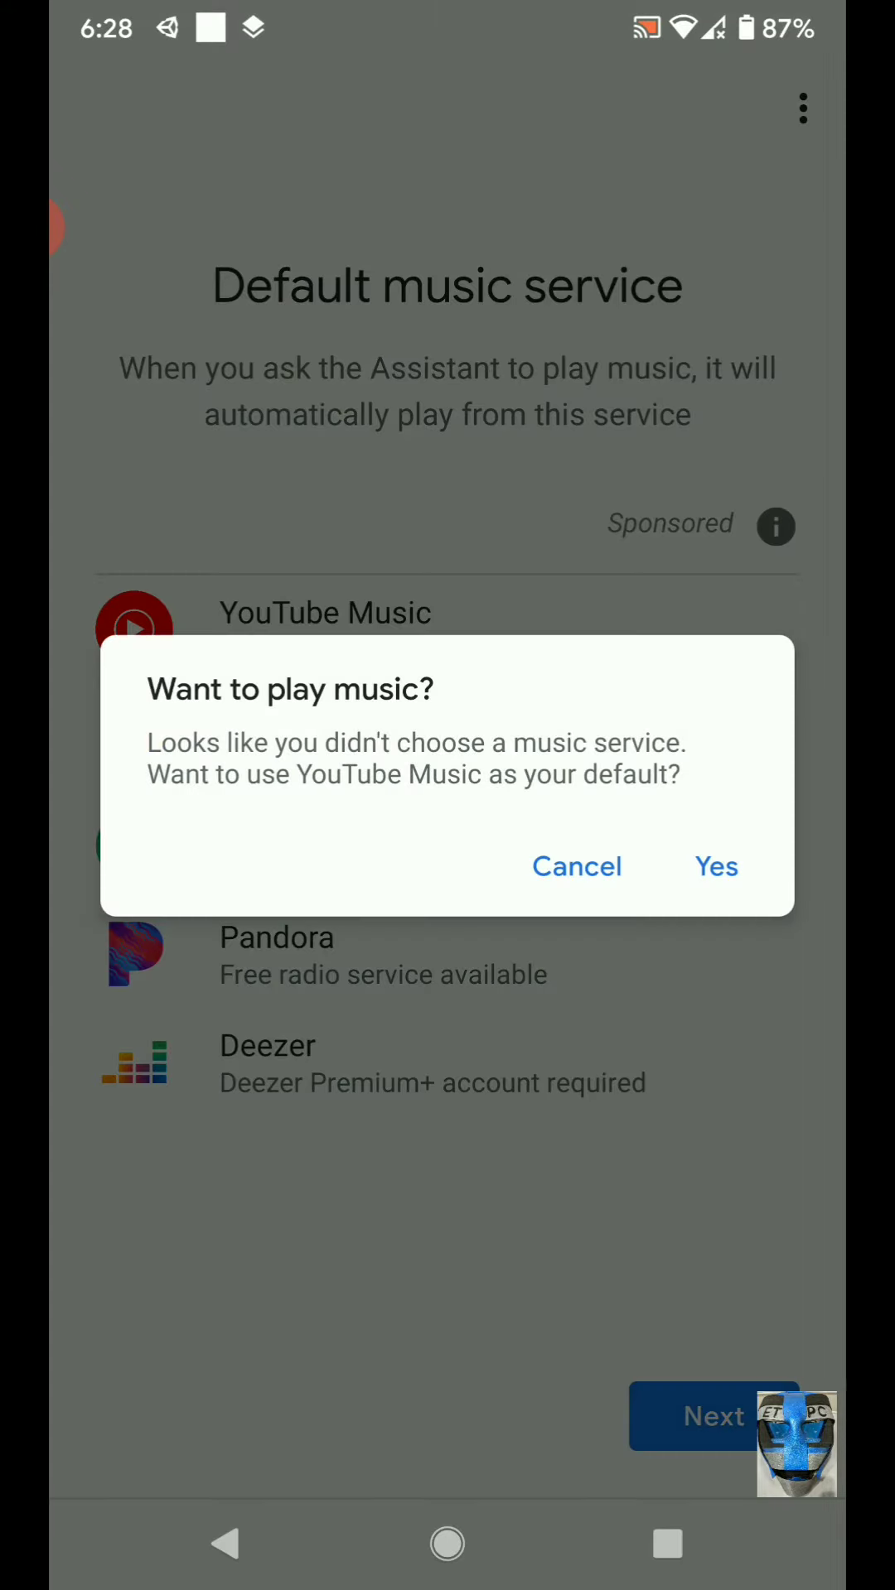
pyautogui.click(717, 866)
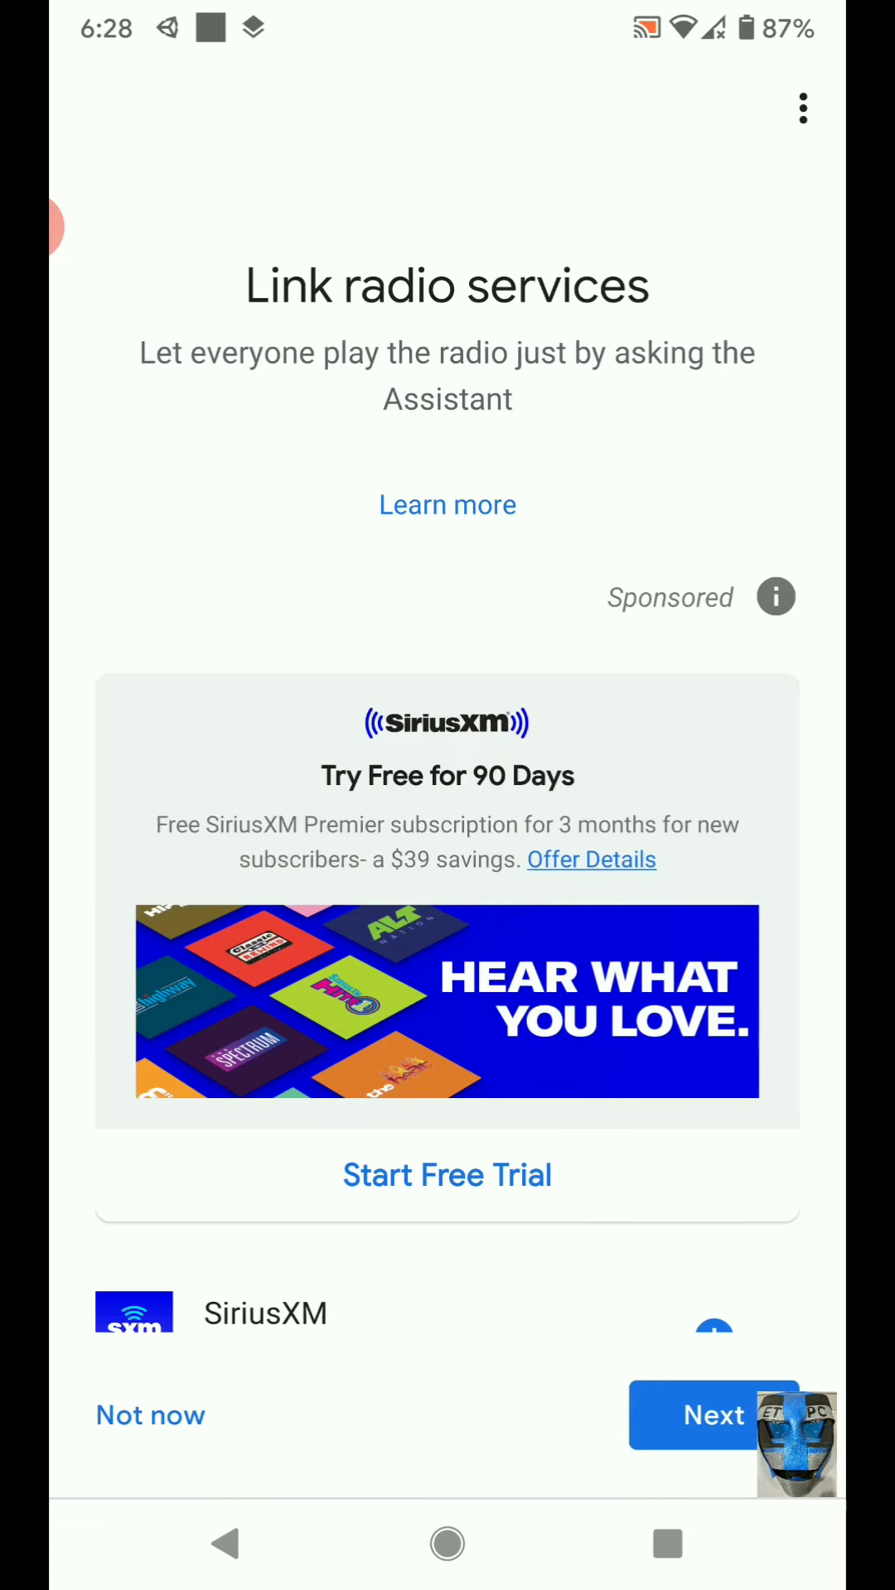
pyautogui.scroll(-1, 448, 870)
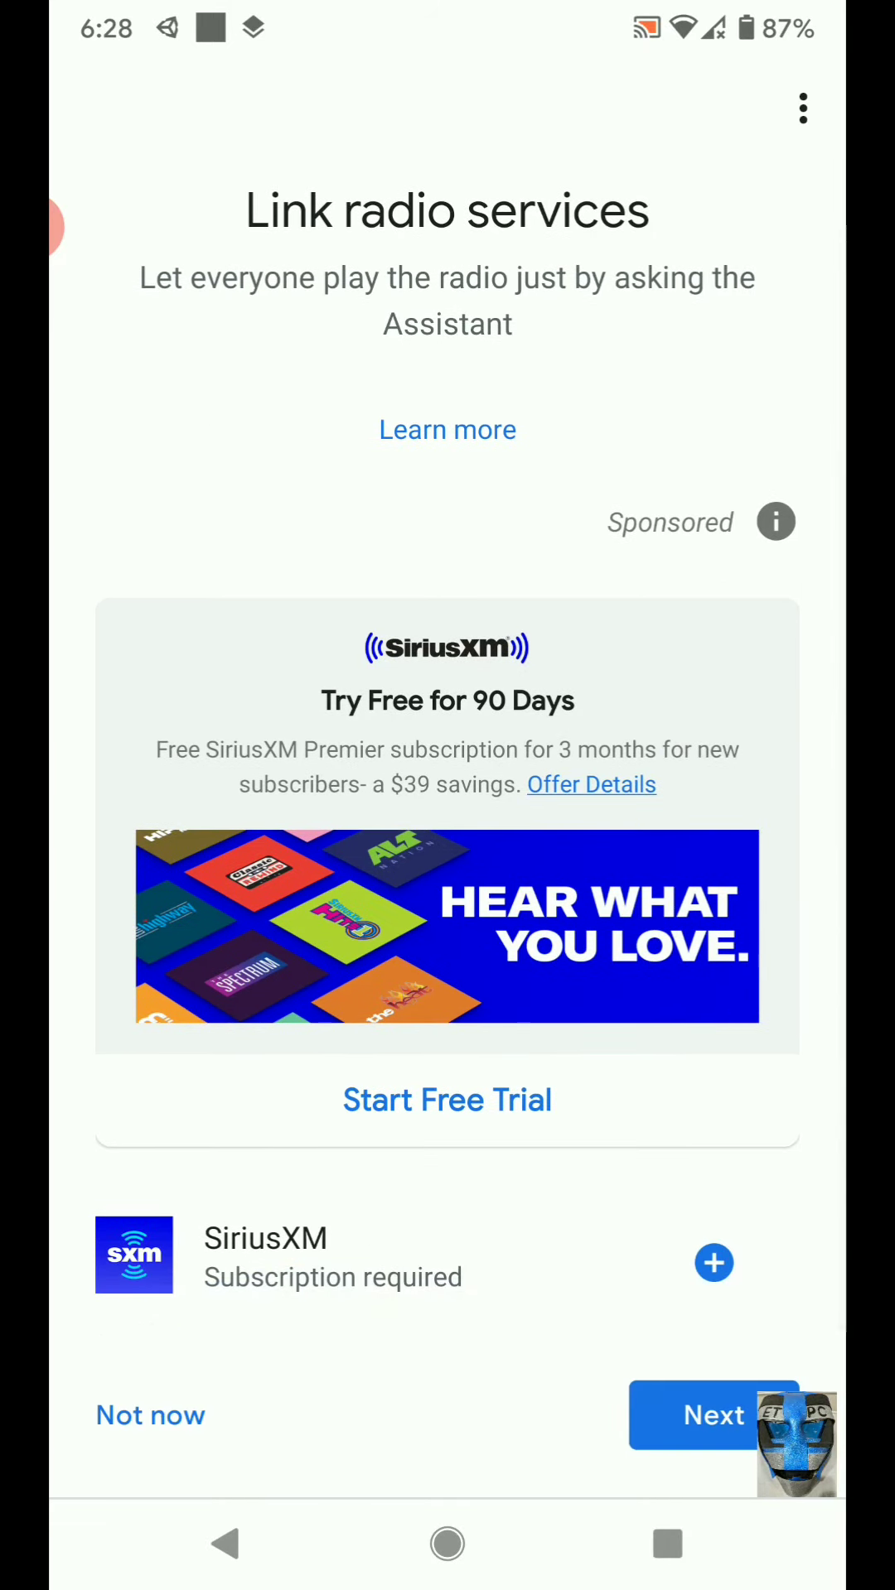
# Skip linking radio, video and live TV services, skip voice calls and decline product emails
pyautogui.click(714, 1415)
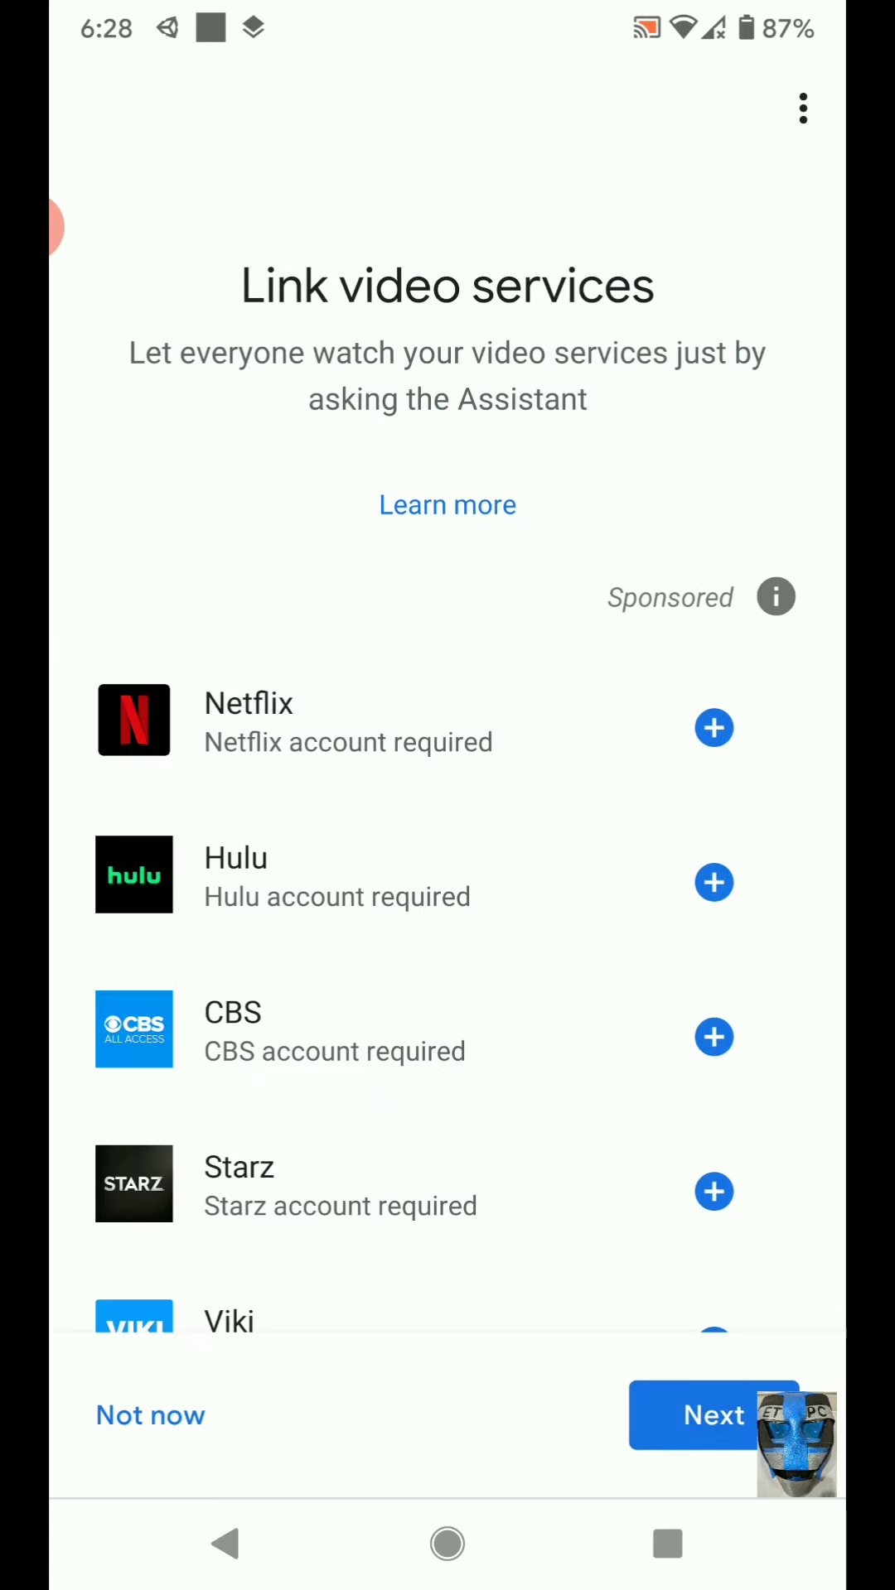
pyautogui.click(695, 1423)
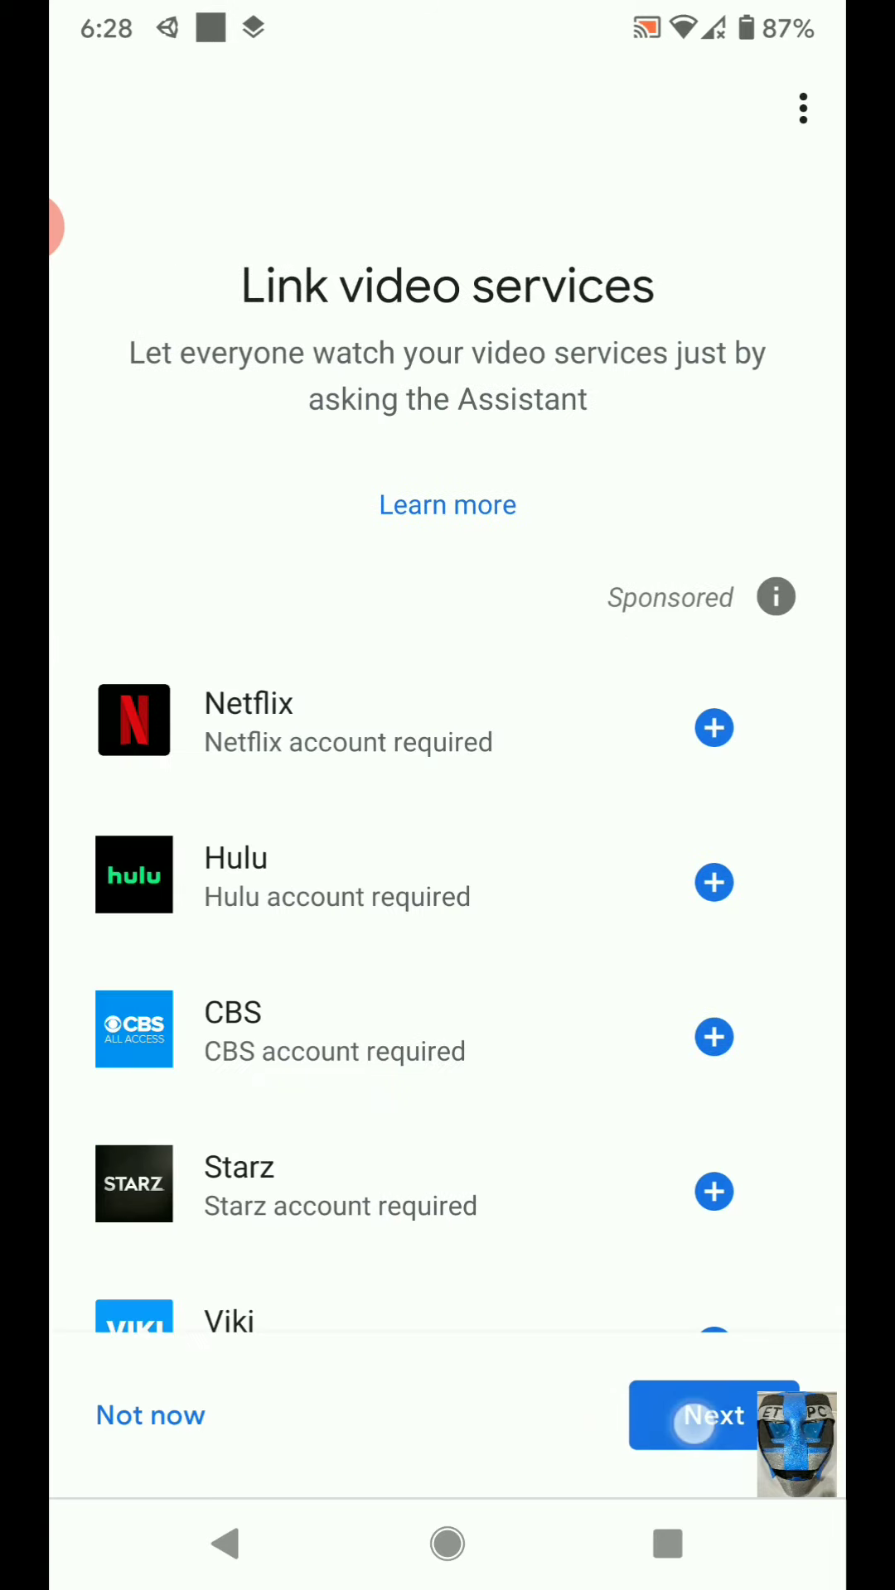
pyautogui.click(692, 1423)
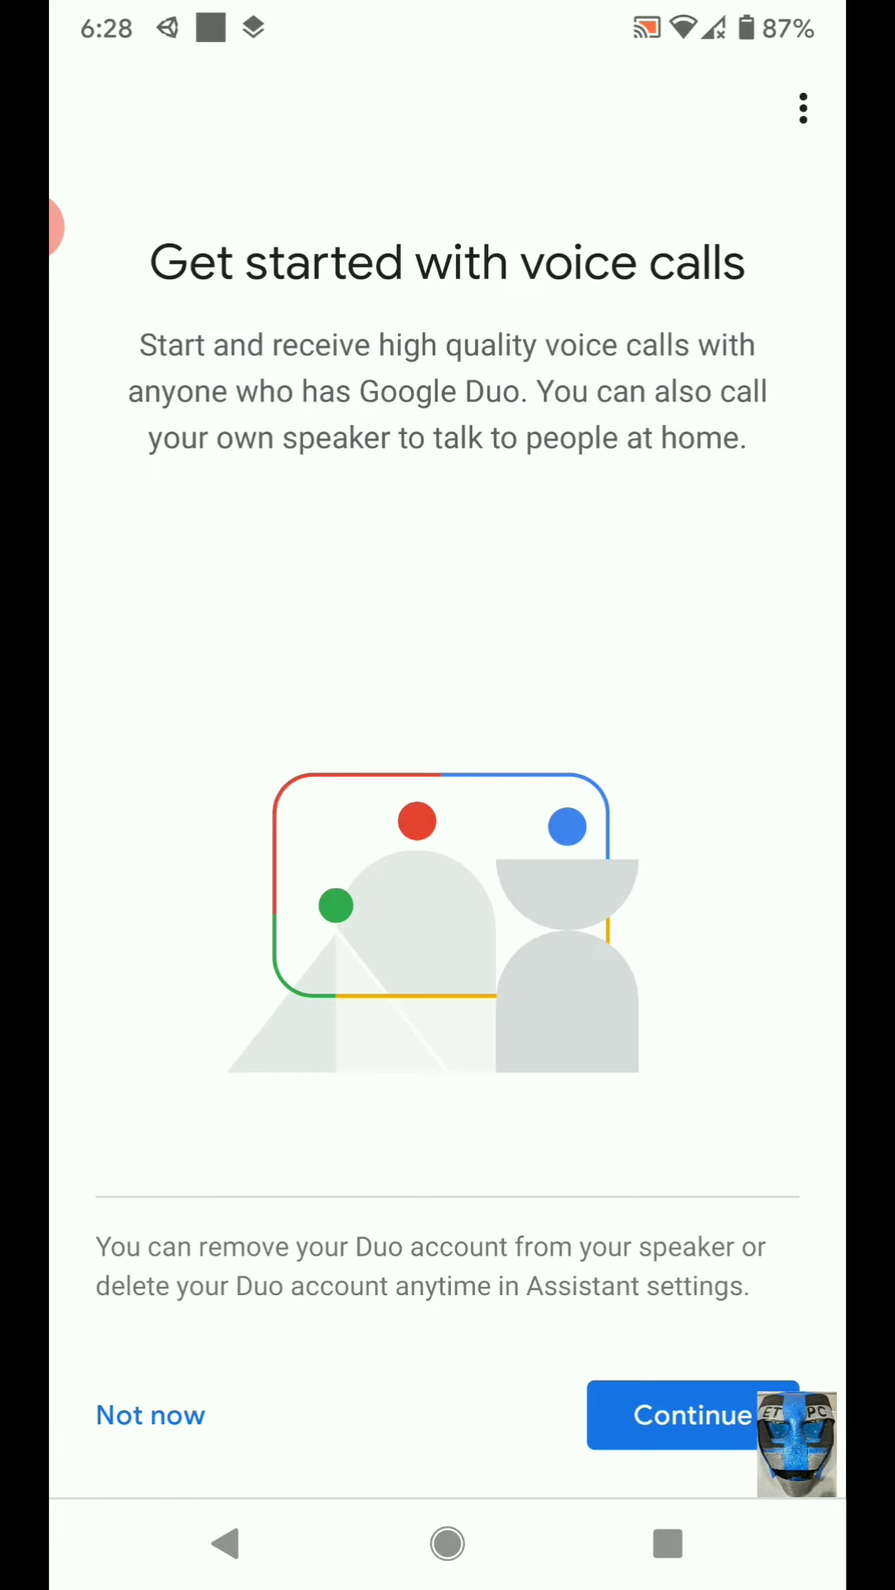
pyautogui.click(150, 1415)
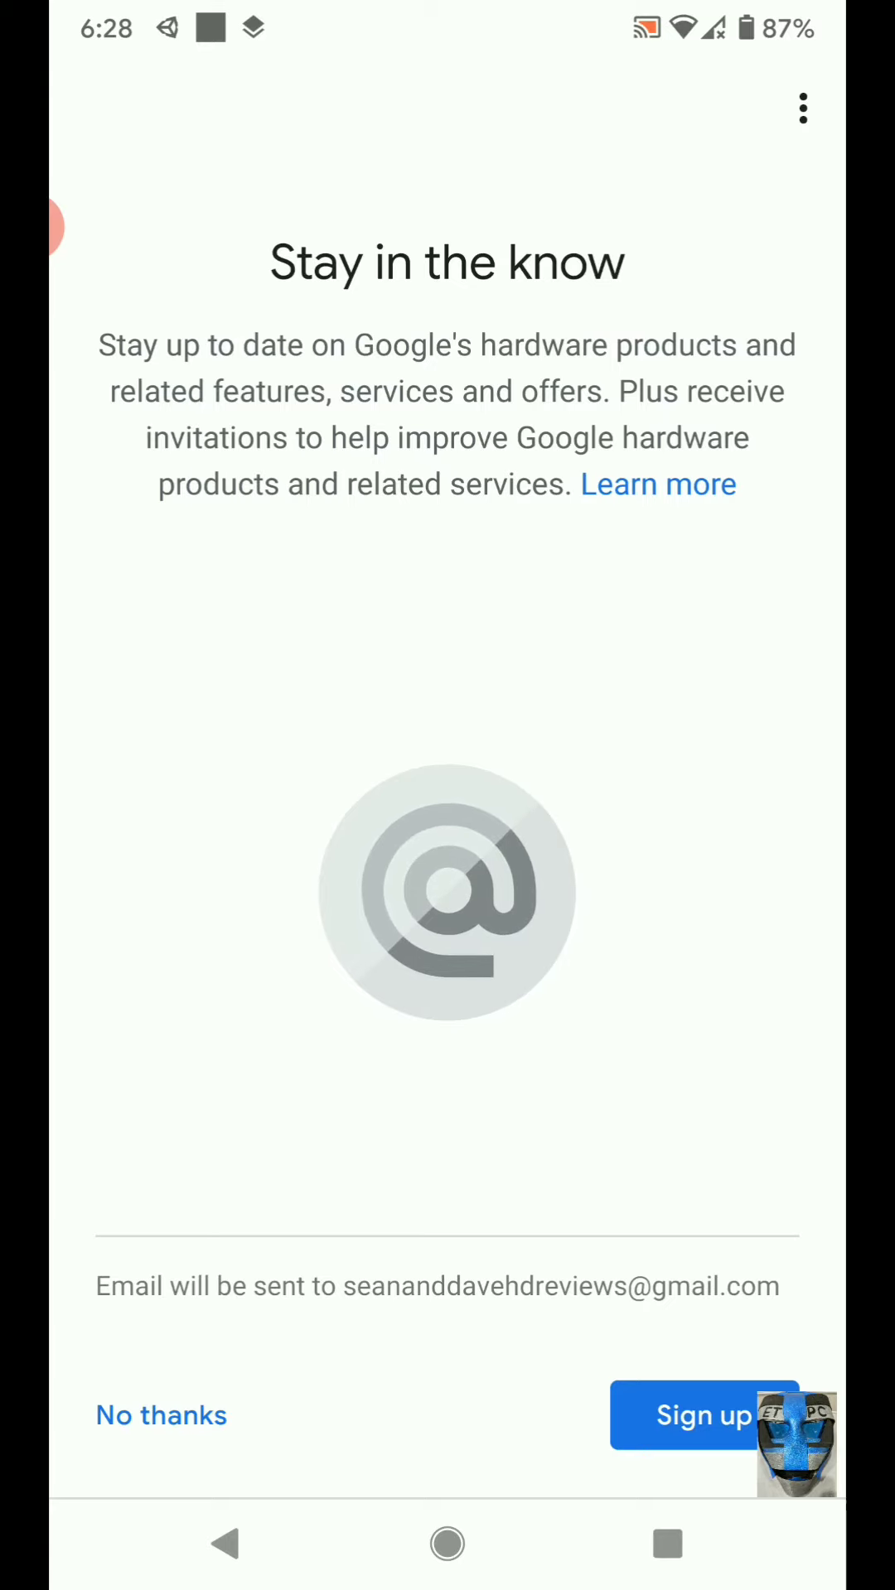
pyautogui.click(178, 1423)
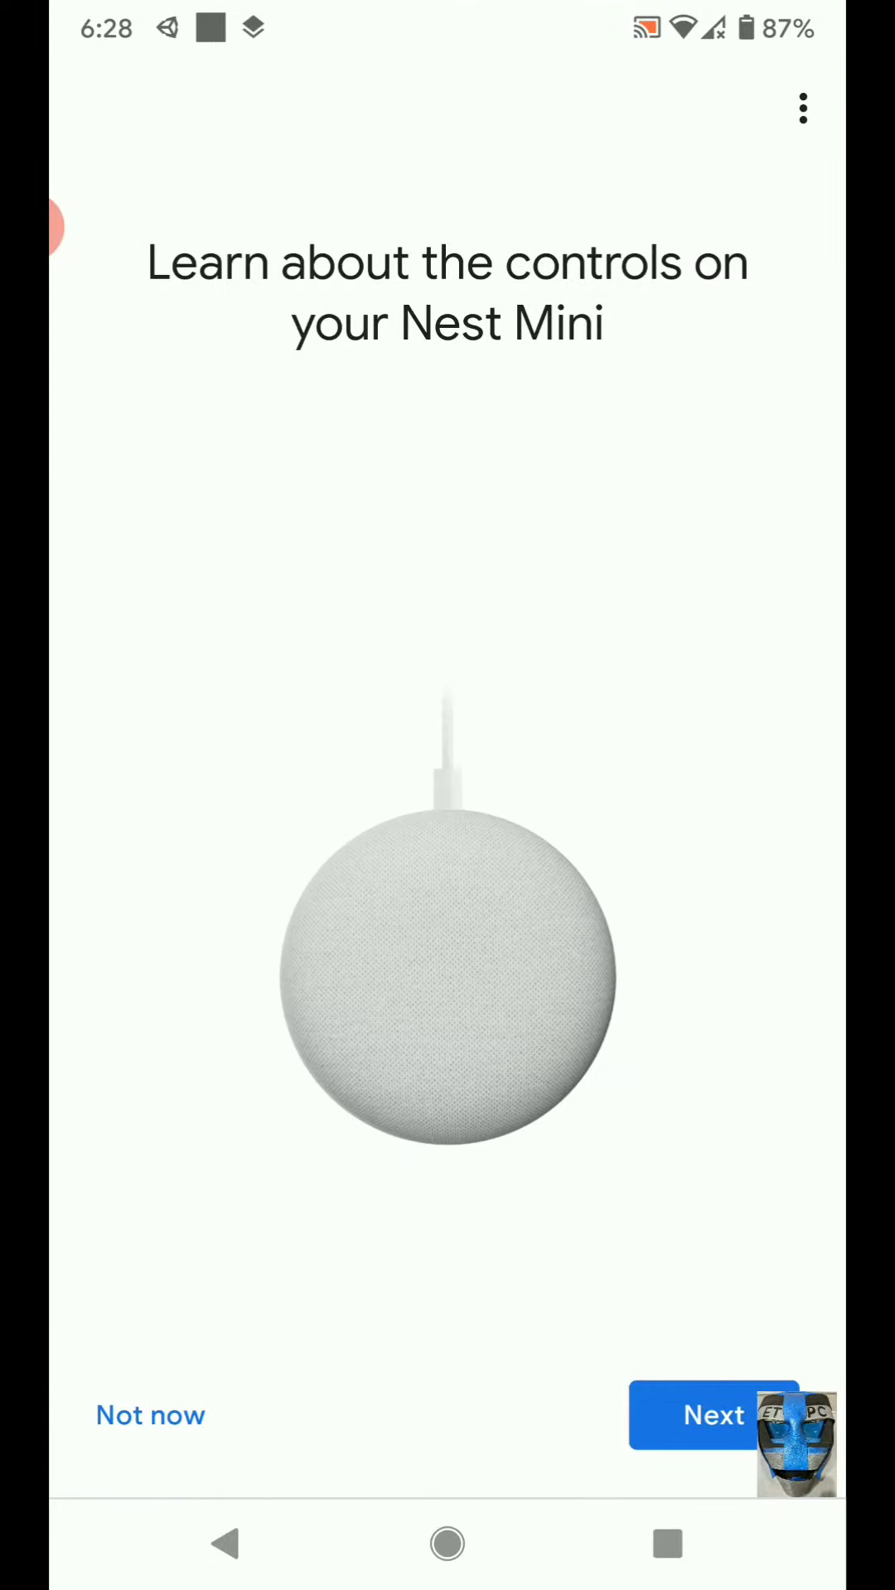
# Go through the play/pause, volume and mic switch tutorial until Backyard speaker is ready
pyautogui.click(714, 1416)
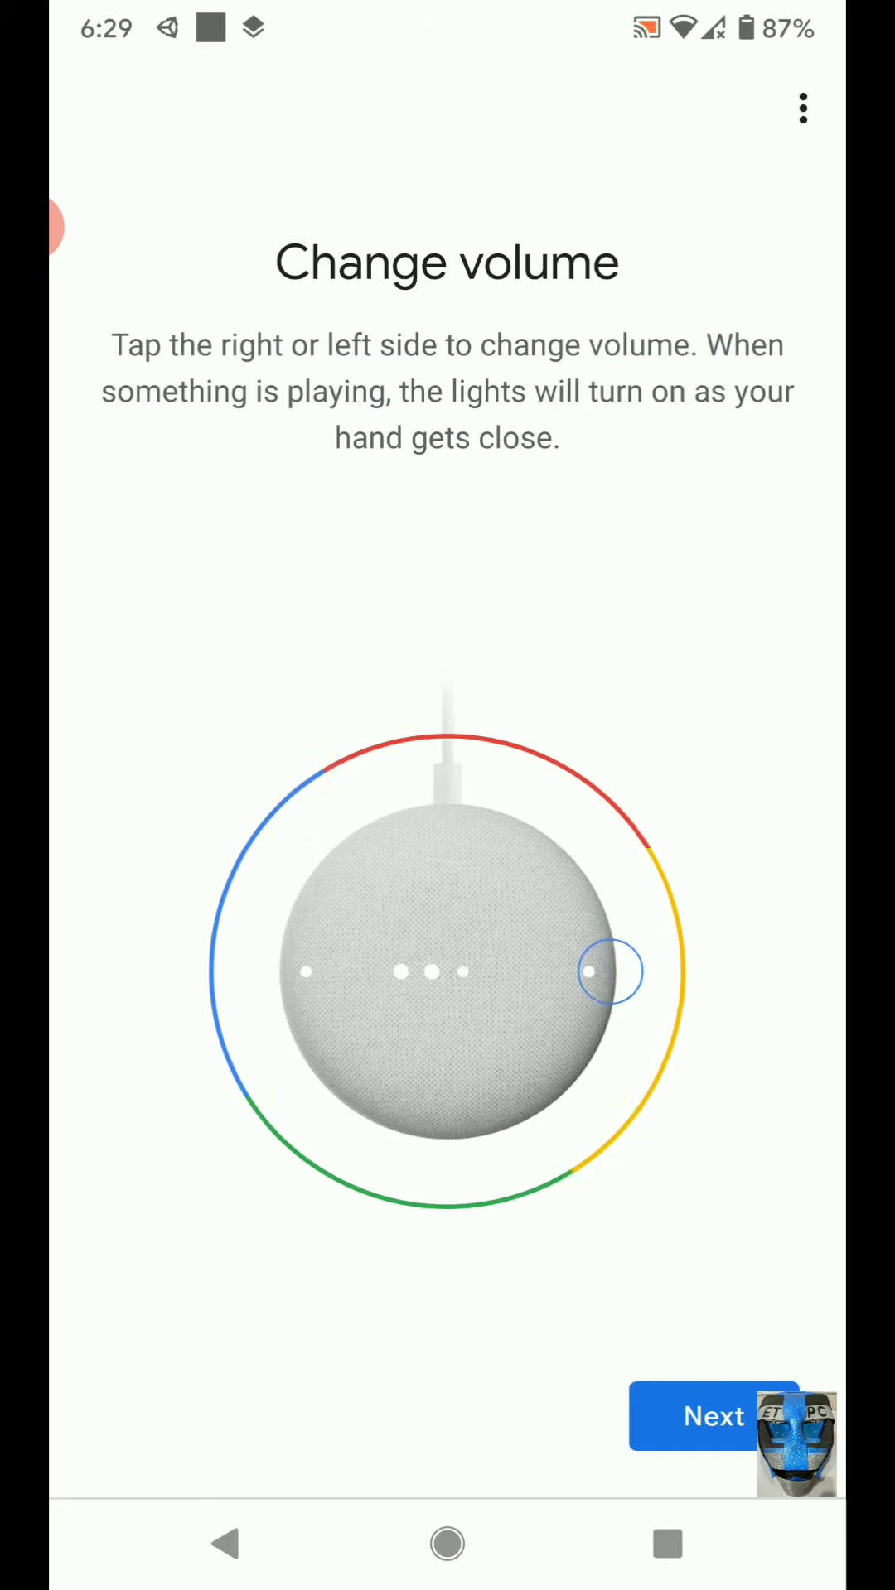
pyautogui.click(714, 1416)
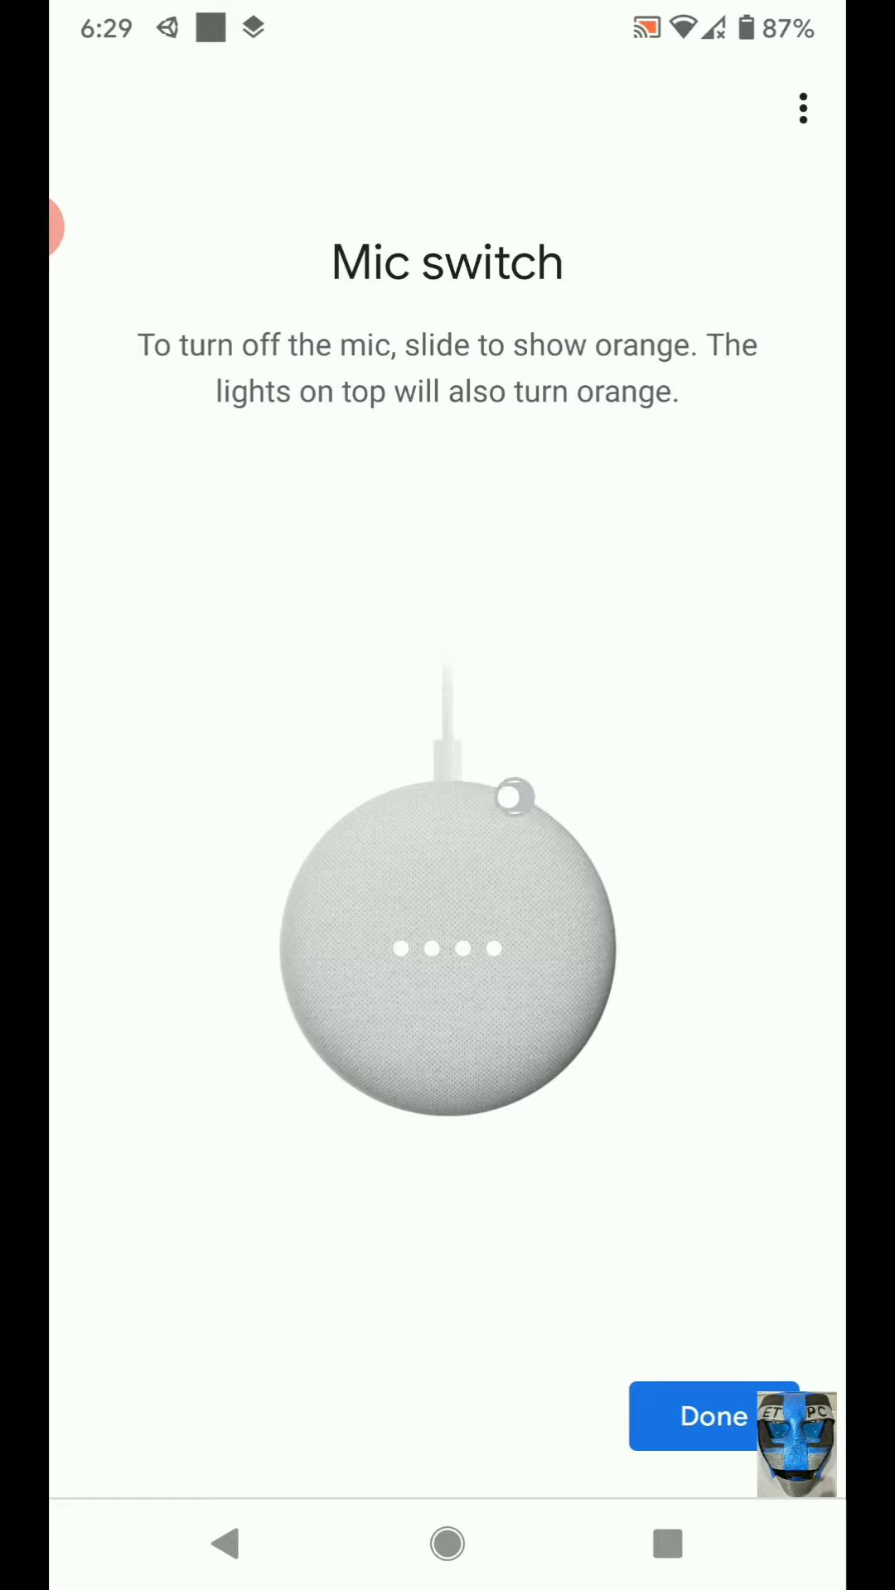
pyautogui.click(696, 1417)
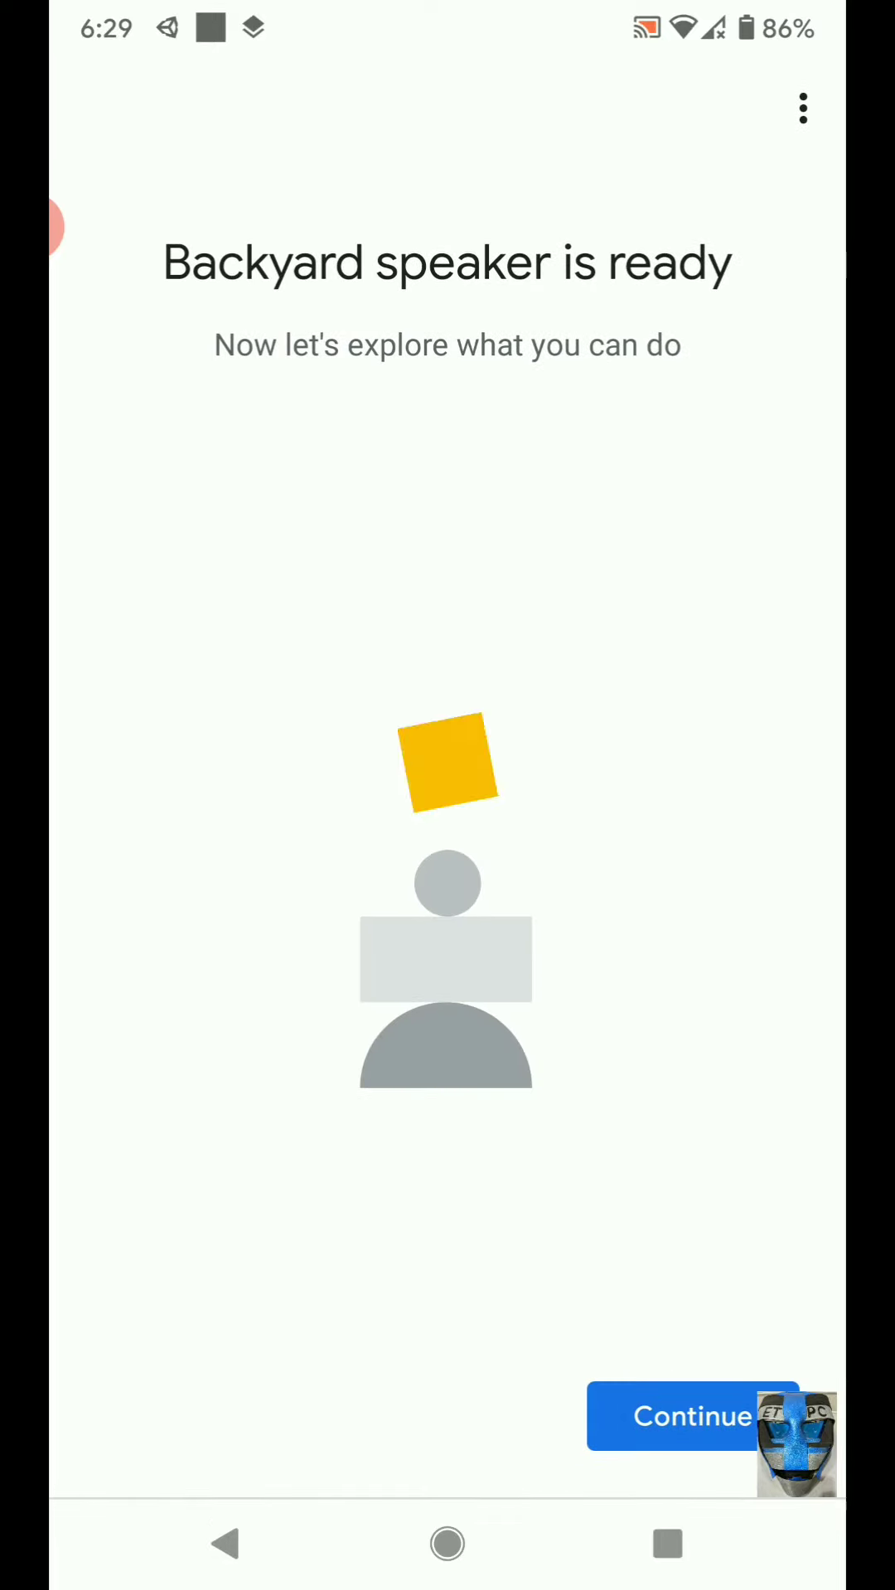
pyautogui.click(691, 1416)
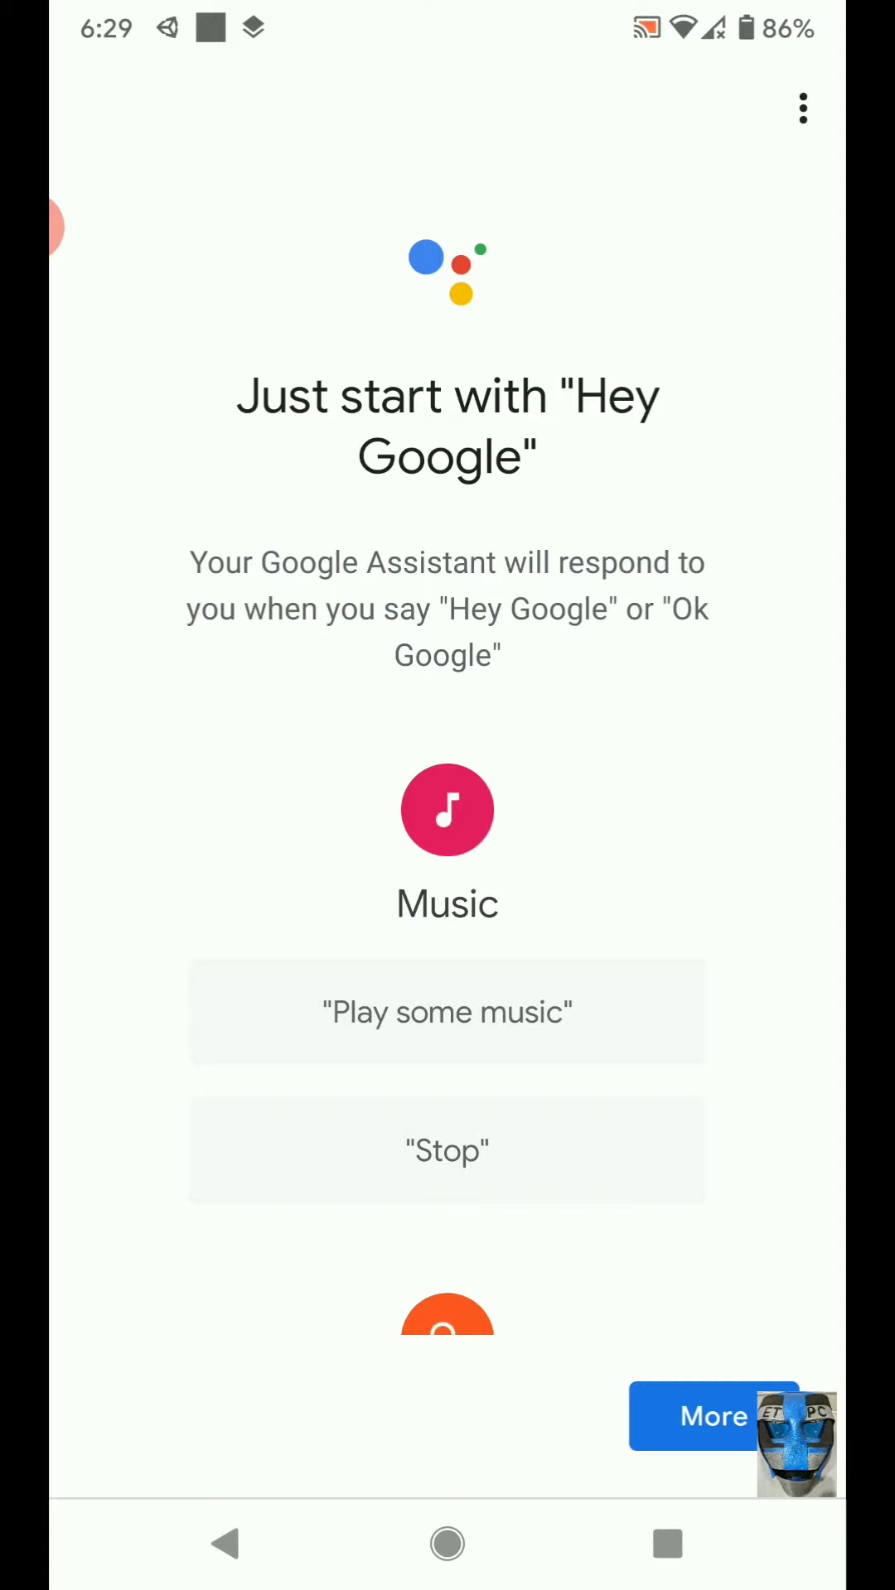
pyautogui.moveTo(589, 1073); pyautogui.dragTo(754, 594)
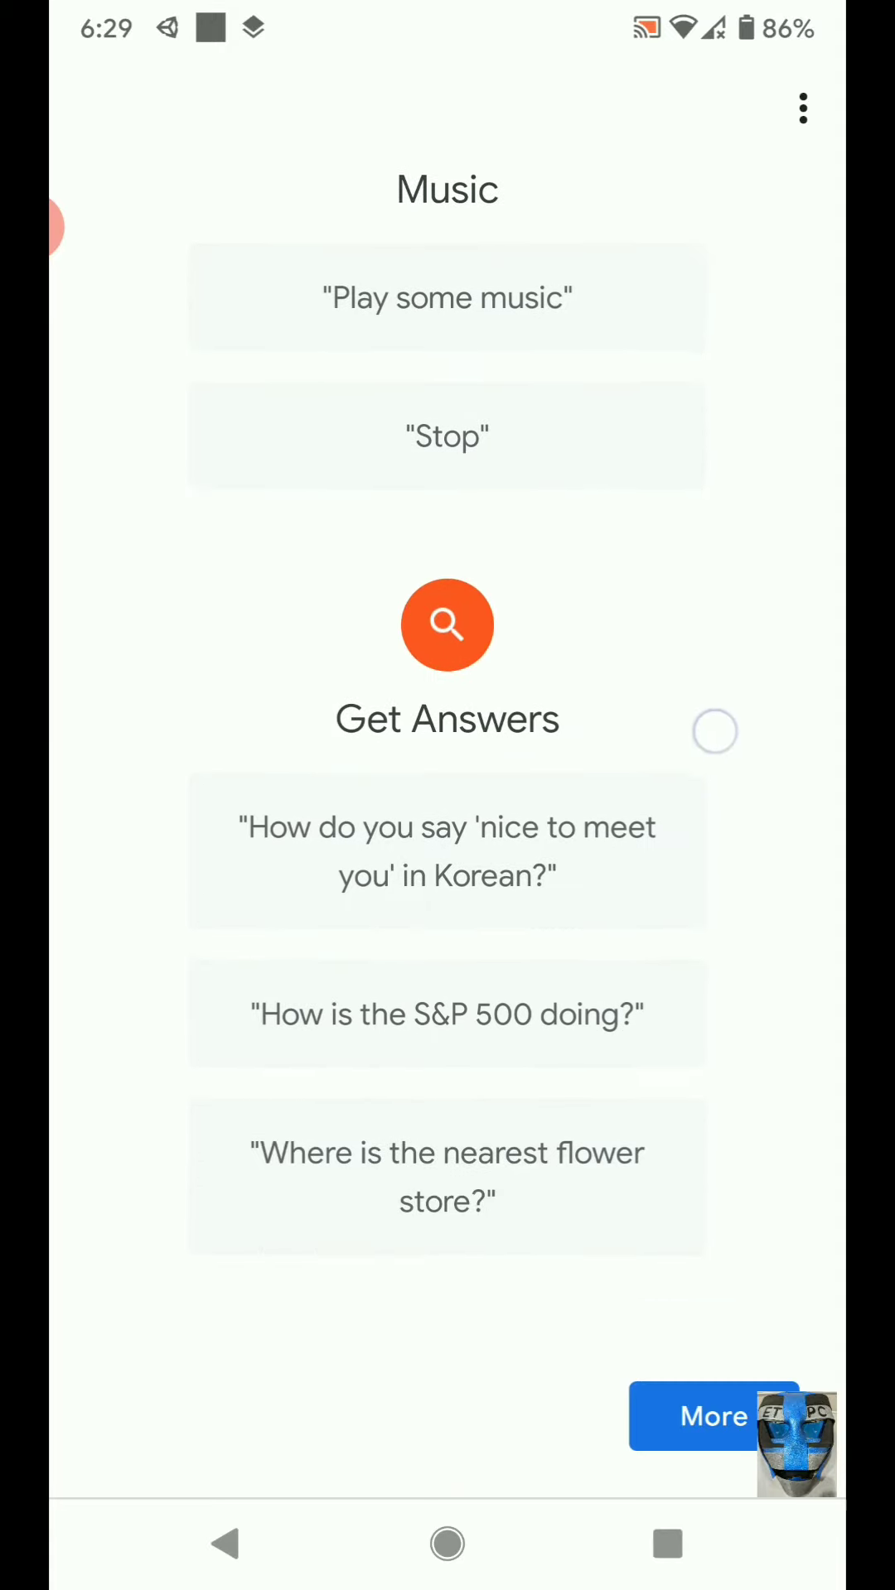
pyautogui.moveTo(713, 732); pyautogui.dragTo(708, 484)
pyautogui.moveTo(710, 1026); pyautogui.dragTo(709, 685)
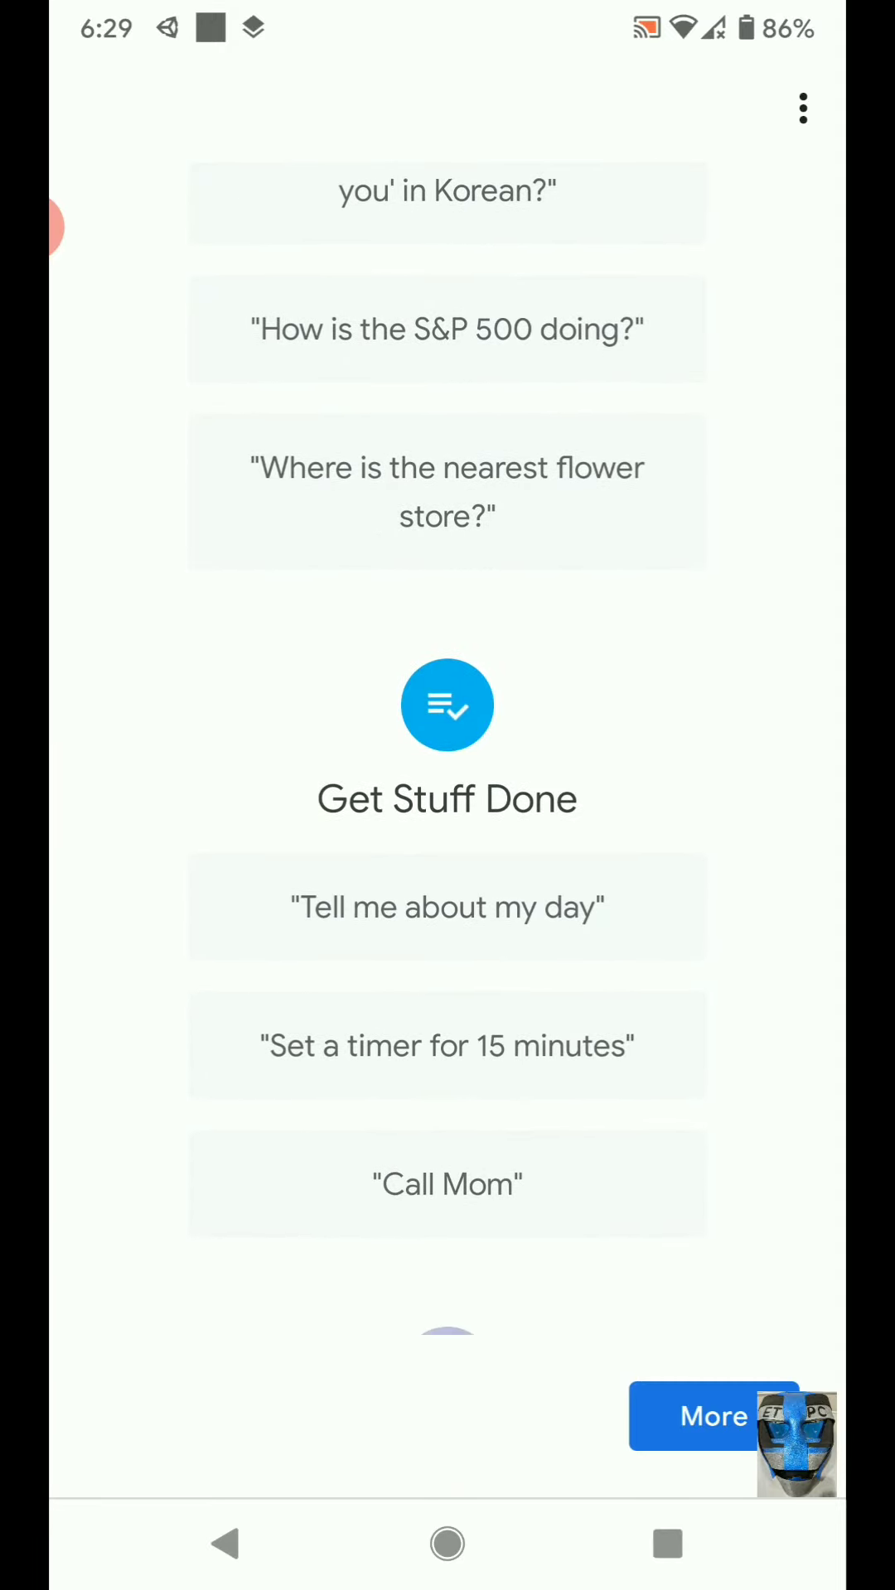
pyautogui.moveTo(675, 788)
pyautogui.mouseDown()
pyautogui.moveTo(675, 1133)
pyautogui.moveTo(675, 372)
pyautogui.mouseUp()
pyautogui.moveTo(696, 1118); pyautogui.dragTo(701, 690)
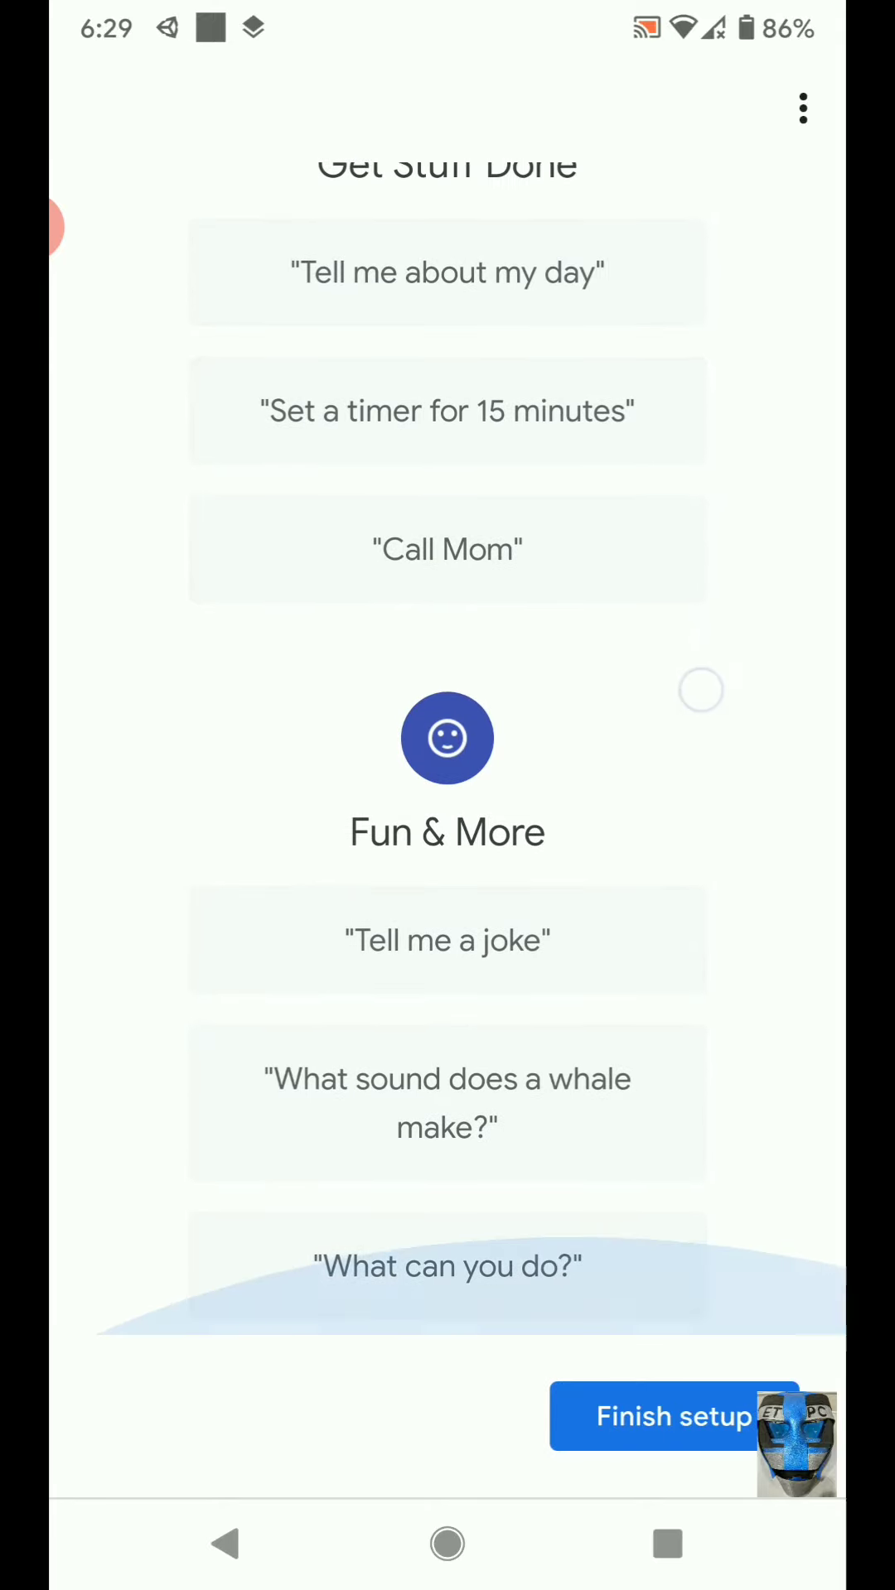
# Finish the setup, returning to the Home screen with Backyard speaker listed under Backyard
pyautogui.click(646, 1433)
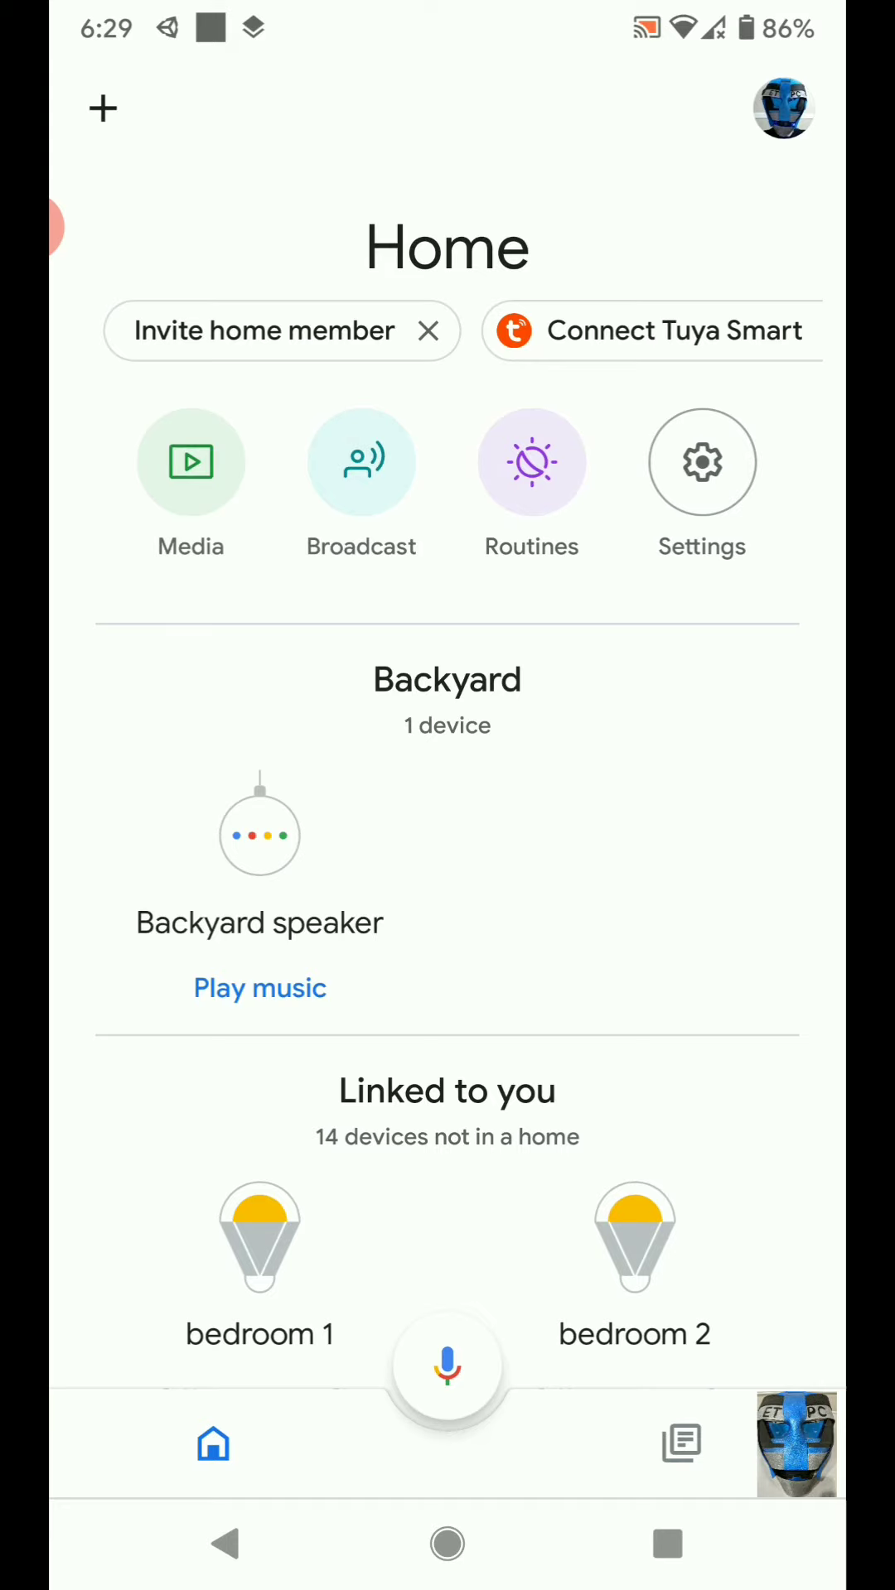
# Start music playing on the Backyard speaker from the Home screen
pyautogui.click(260, 988)
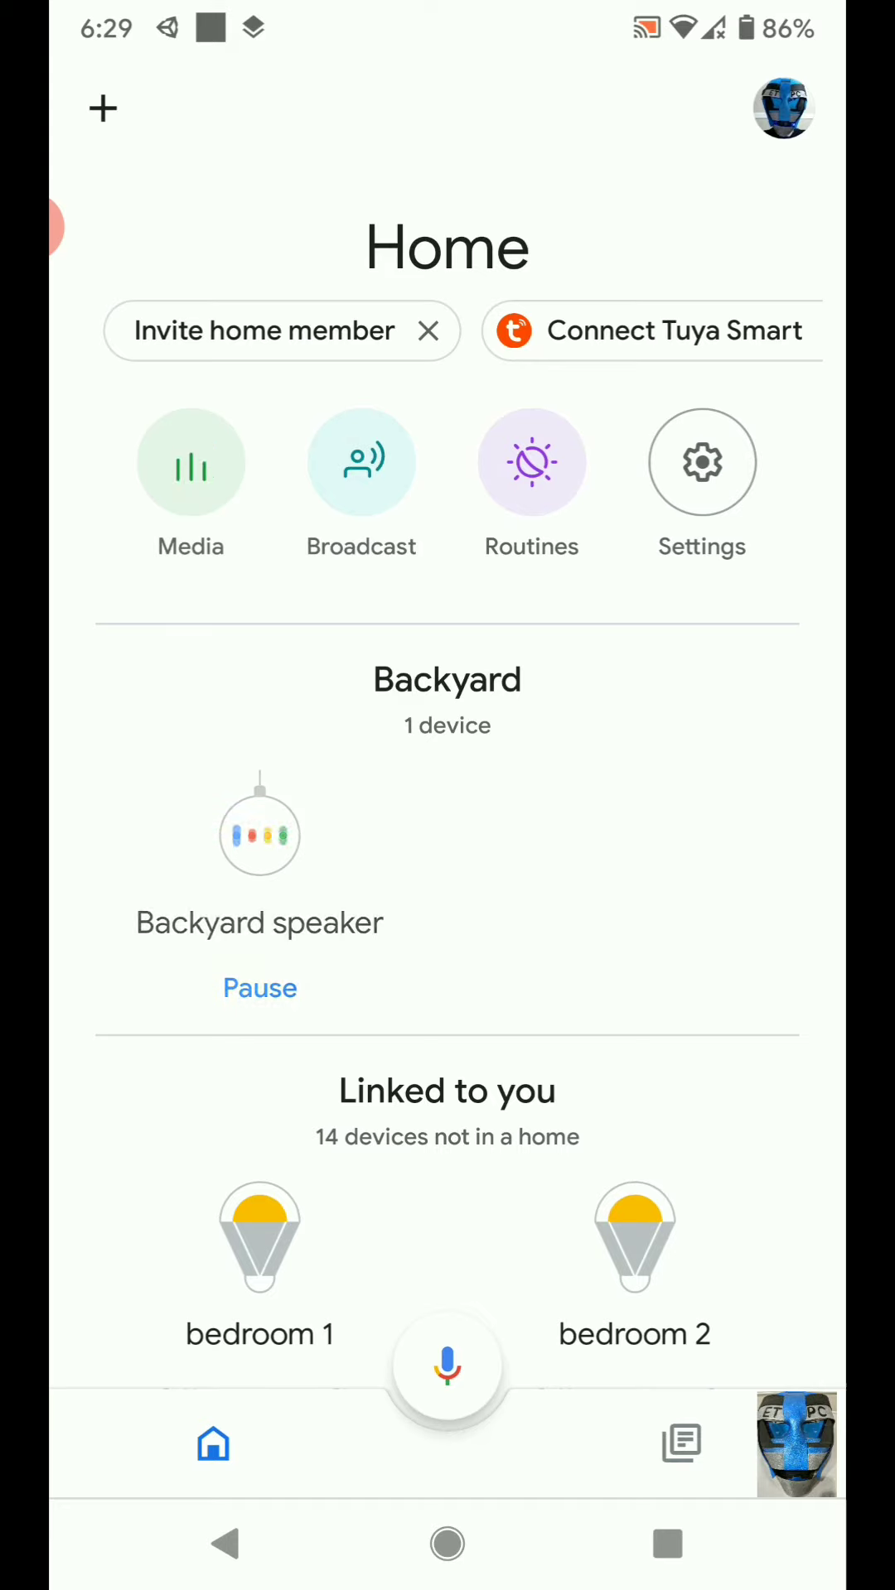